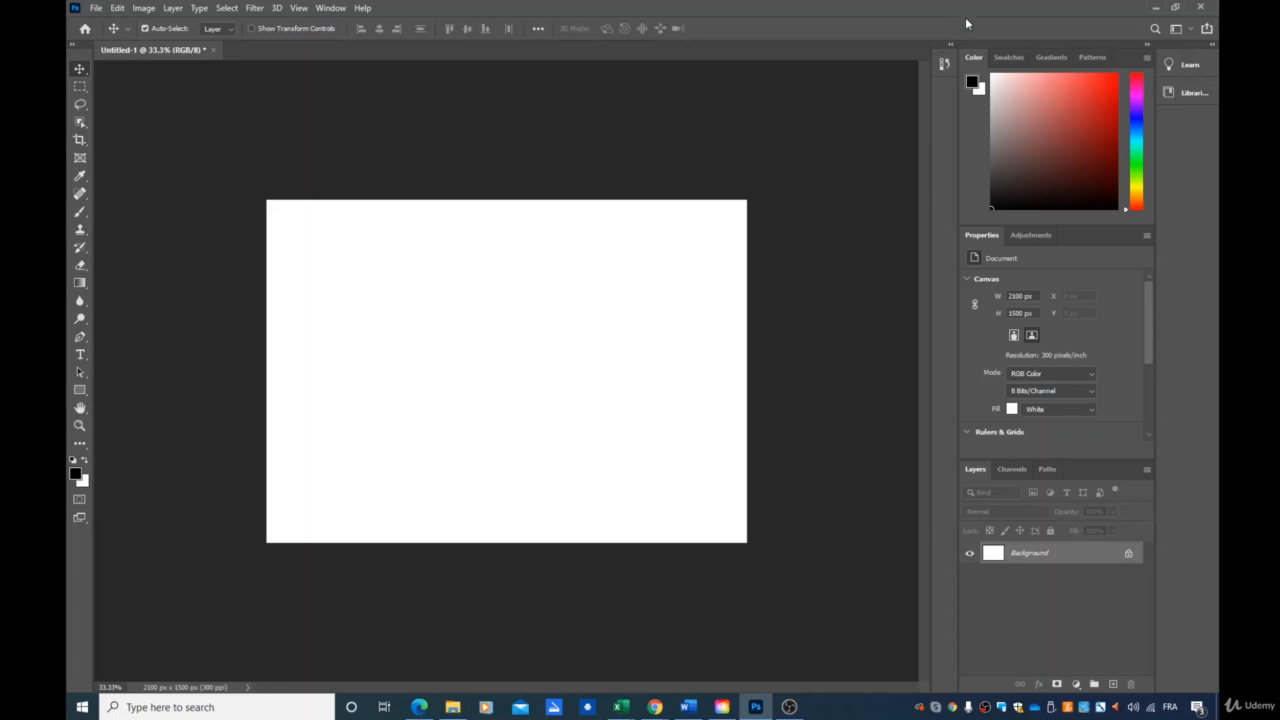
Place the pexels-eberhard-grossgasteiger-572897 mountain photo on the canvas and scale it down to about 726 × 469 px near the lower-right corner.
{"action": "left_click", "coordinate": [1175, 7]}
{"action": "left_click_drag", "start_coordinate": [1015, 20], "coordinate": [985, 24]}
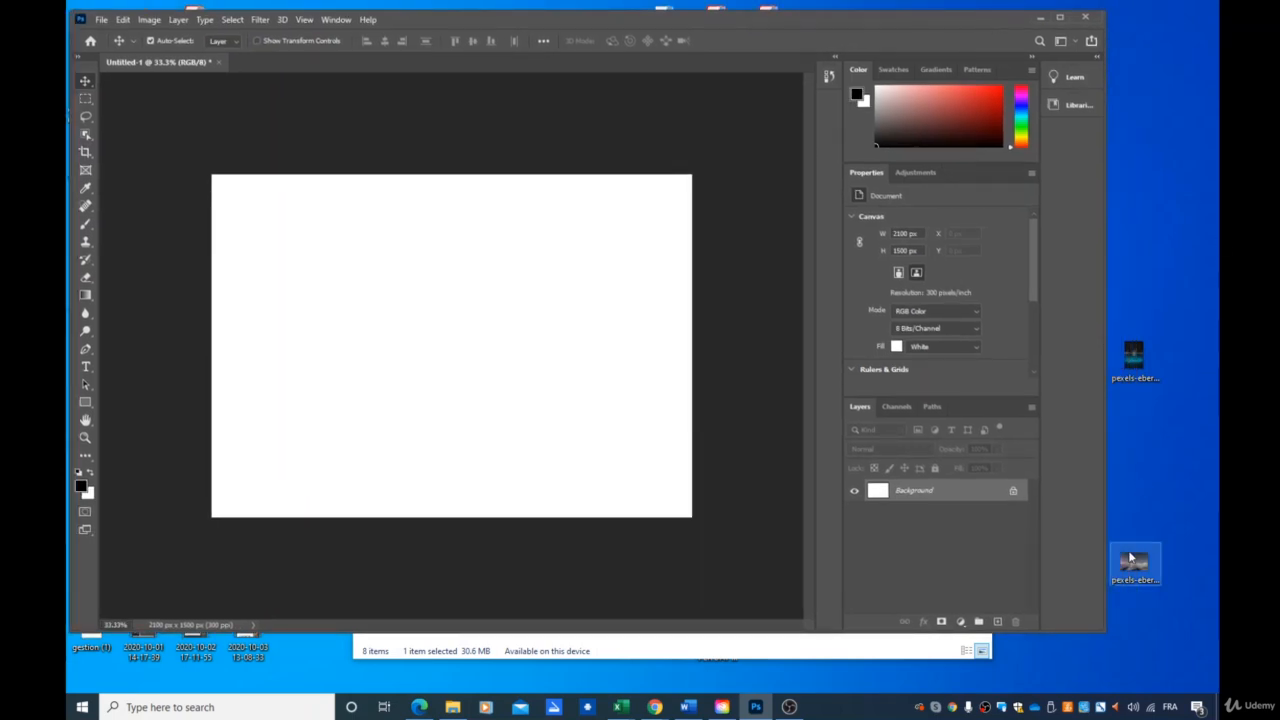
{"action": "left_click_drag", "start_coordinate": [1131, 558], "coordinate": [591, 407]}
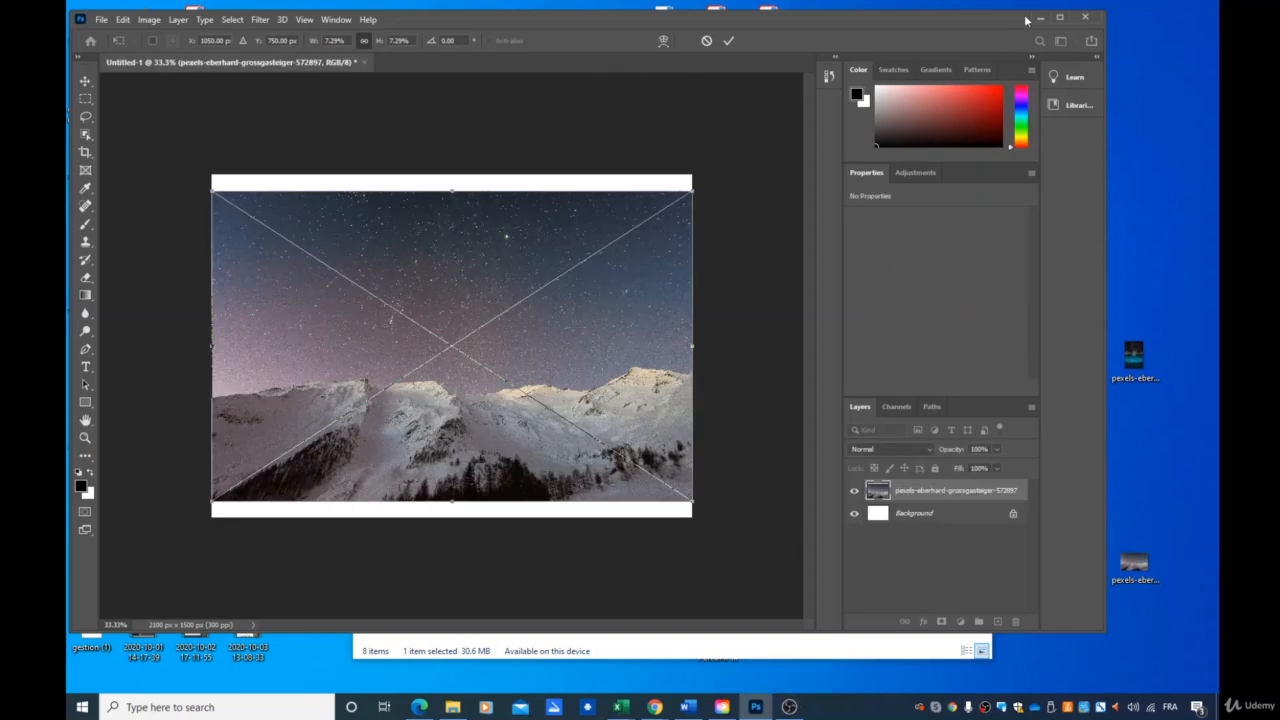
{"action": "left_click", "coordinate": [1059, 17]}
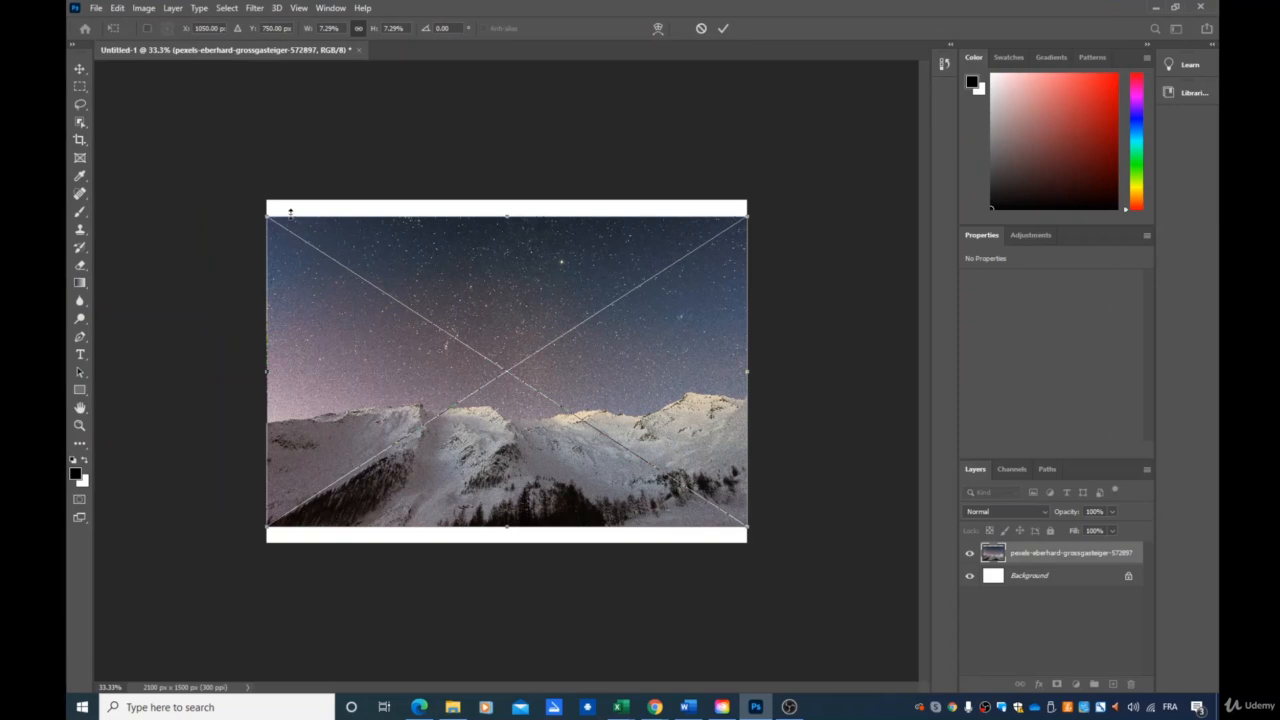
{"action": "left_click_drag", "start_coordinate": [267, 217], "coordinate": [579, 420]}
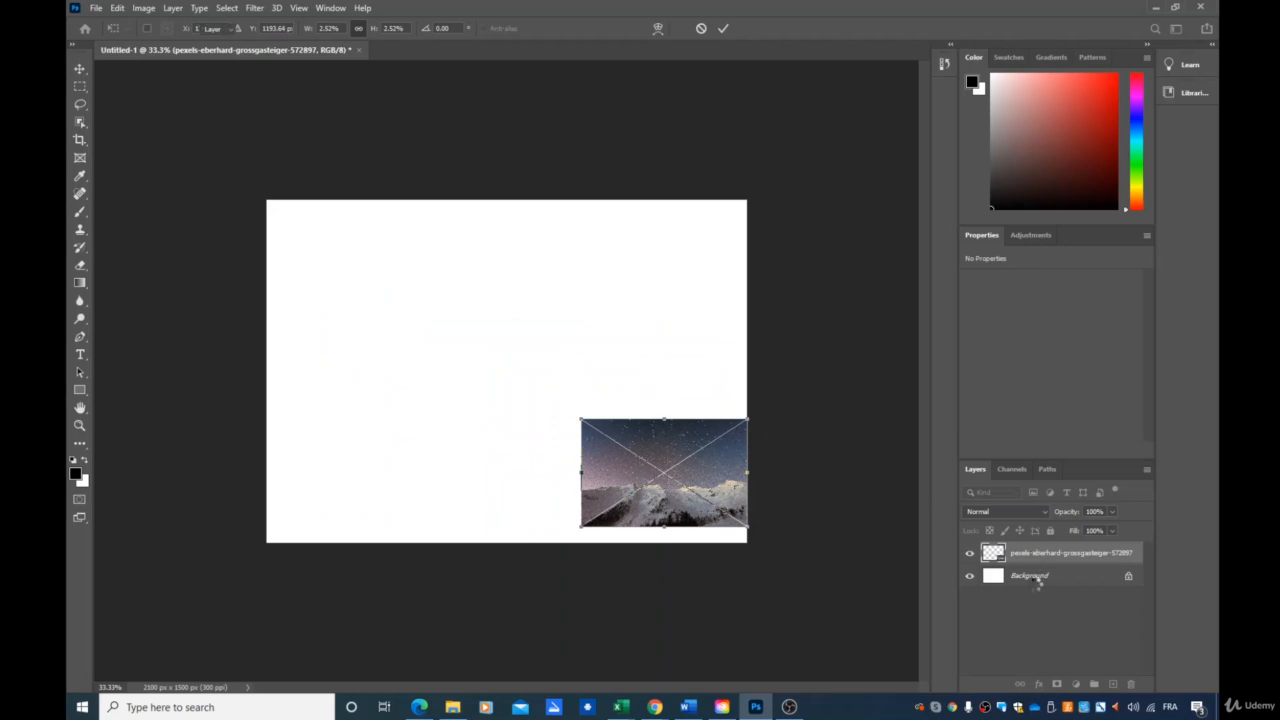
{"action": "key", "text": "Return"}
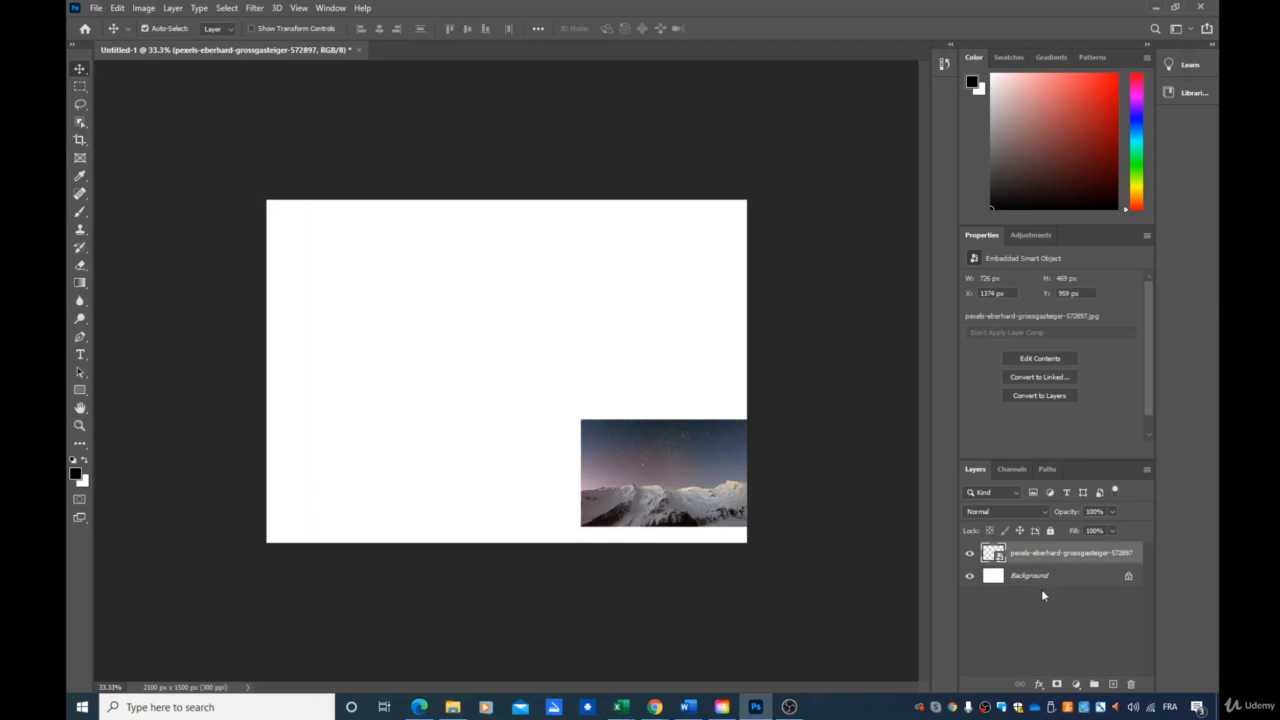
Duplicate the placed mountain photo five times.
{"action": "key", "text": "ctrl+v"}
{"action": "key", "text": "ctrl+v"}
{"action": "key", "text": "ctrl+v"}
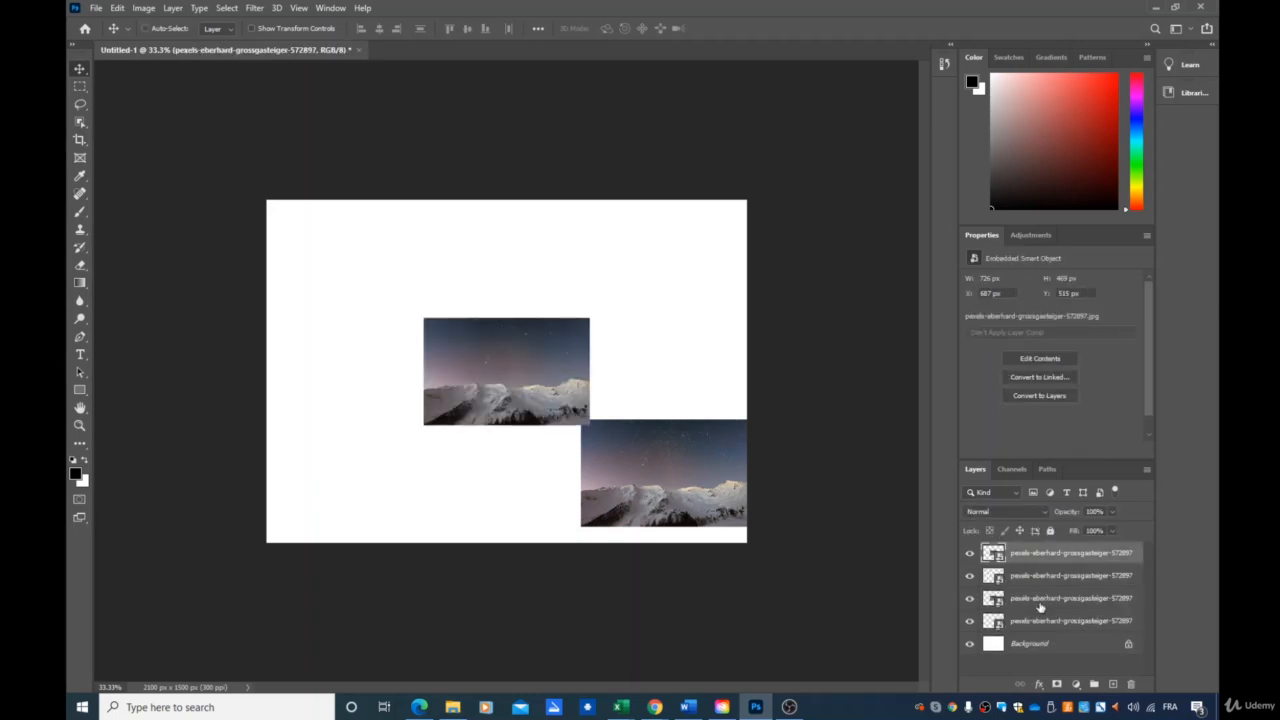
{"action": "key", "text": "ctrl+v"}
{"action": "key", "text": "ctrl+v"}
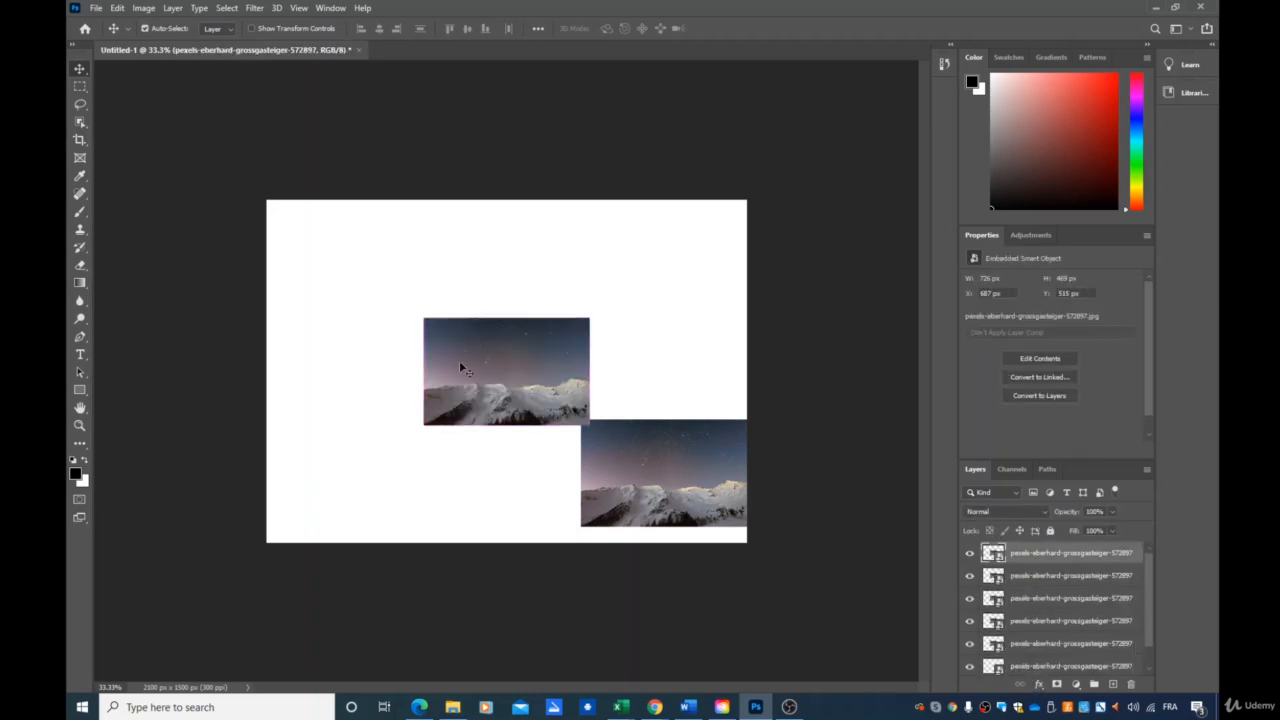
Arrange the six mountain photos on the canvas in two columns of three.
{"action": "left_click_drag", "start_coordinate": [459, 362], "coordinate": [320, 467]}
{"action": "left_click_drag", "start_coordinate": [479, 382], "coordinate": [626, 342]}
{"action": "left_click_drag", "start_coordinate": [610, 289], "coordinate": [567, 274]}
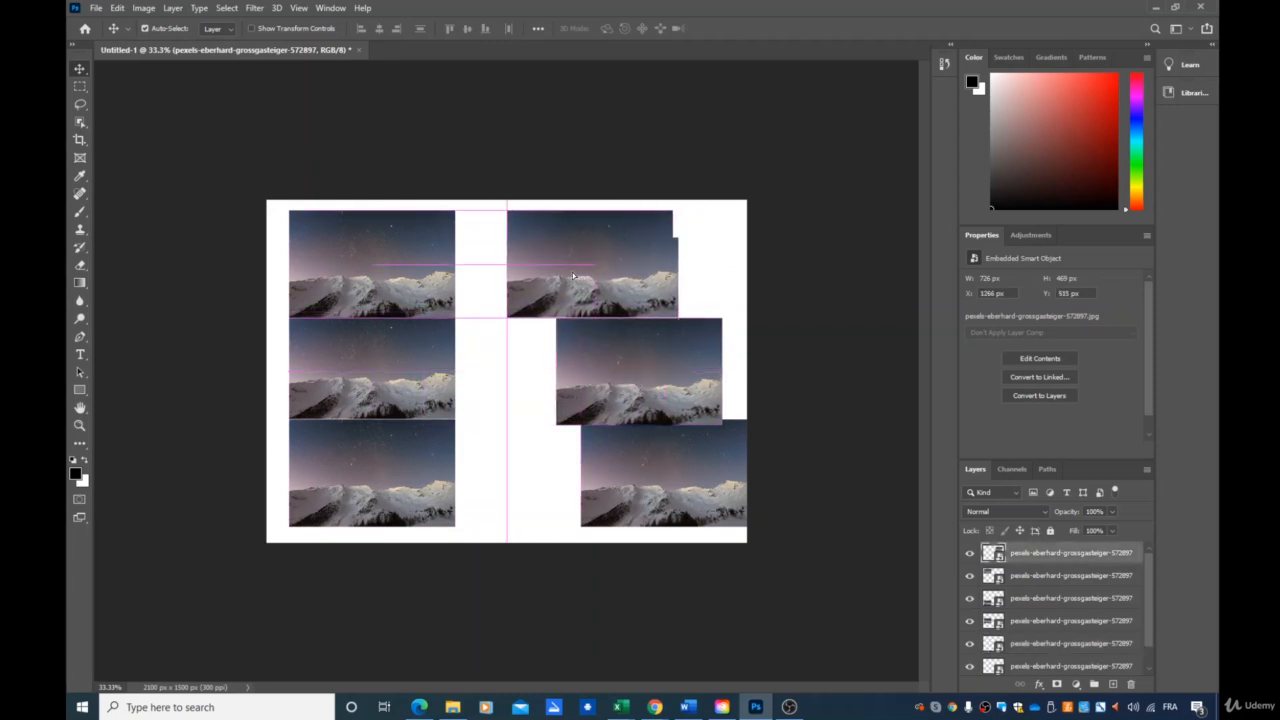
{"action": "left_click_drag", "start_coordinate": [608, 350], "coordinate": [564, 350]}
{"action": "left_click_drag", "start_coordinate": [651, 443], "coordinate": [588, 457]}
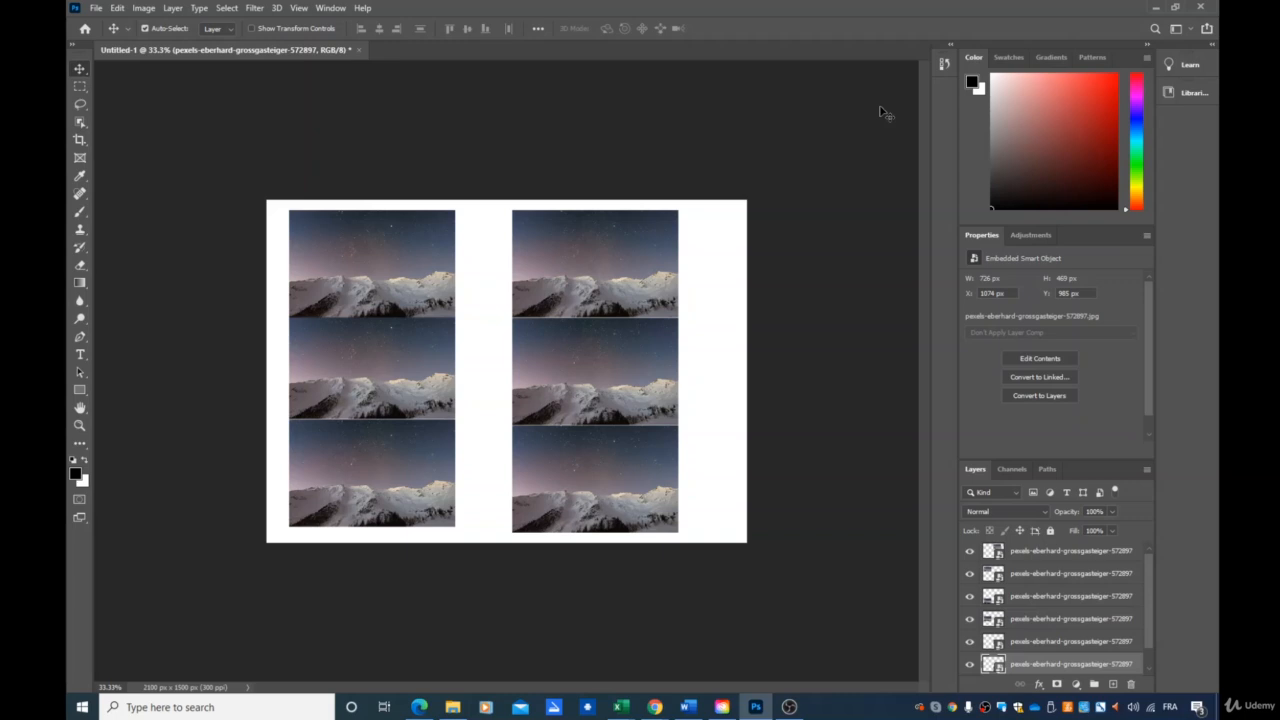
Undo the last two photo moves.
{"action": "key", "text": "ctrl+z"}
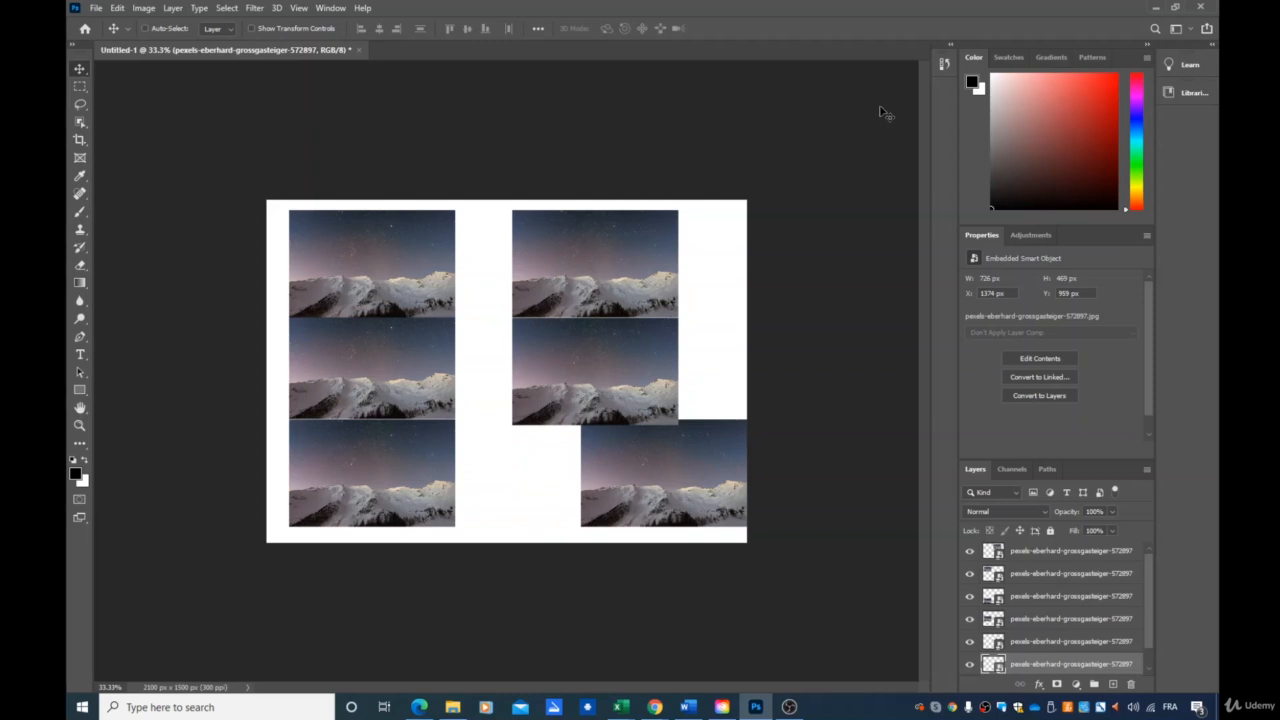
{"action": "key", "text": "ctrl+z"}
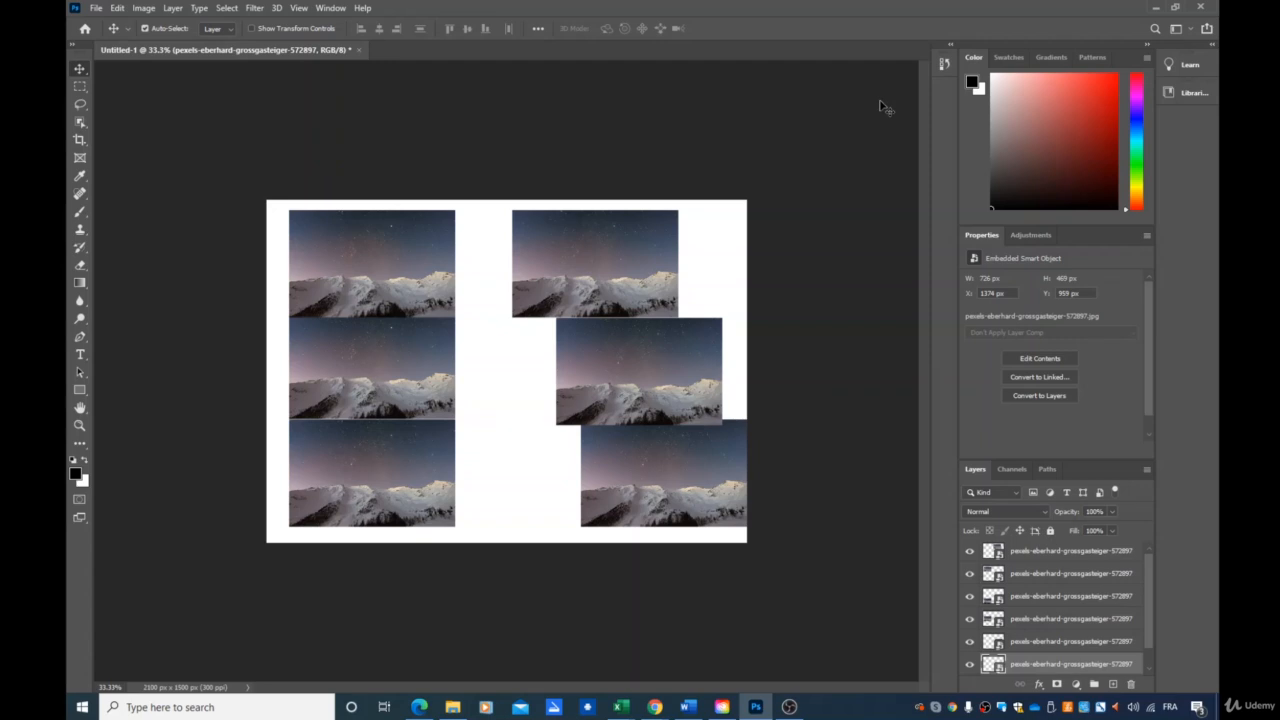
Show the document's history, enlarge the list and examine the recorded states.
{"action": "left_click", "coordinate": [330, 8]}
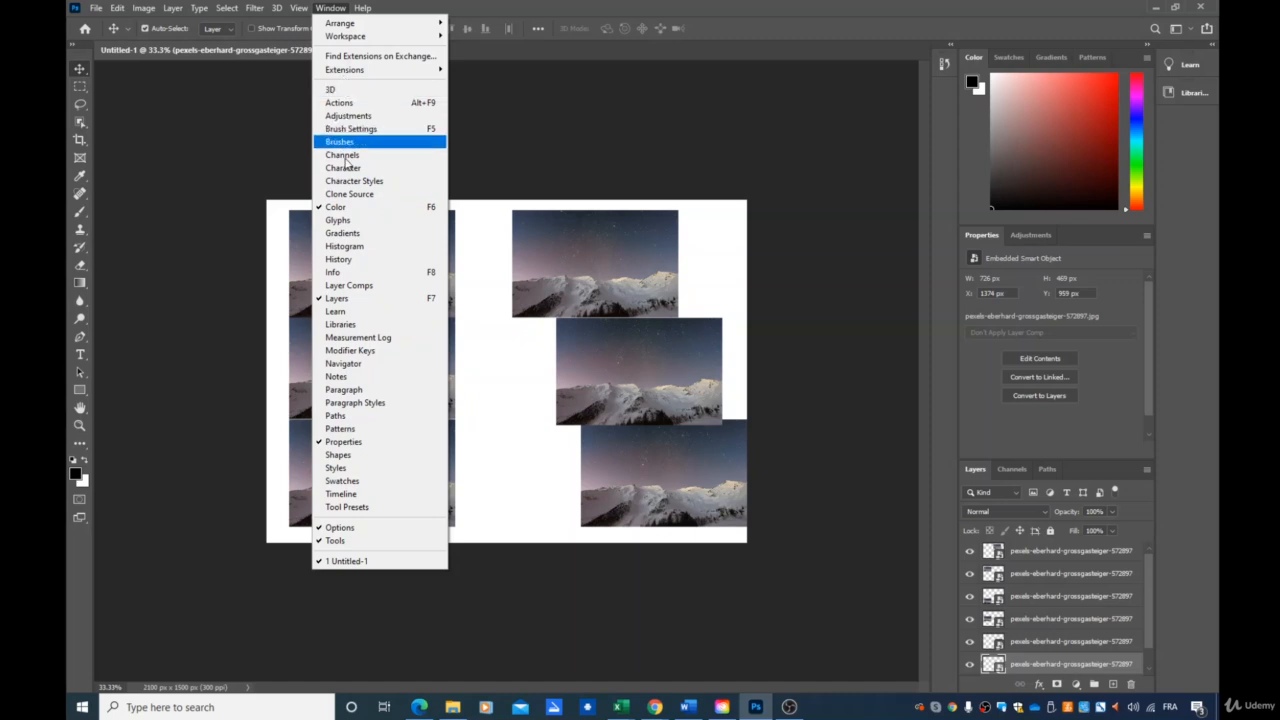
{"action": "left_click", "coordinate": [337, 260]}
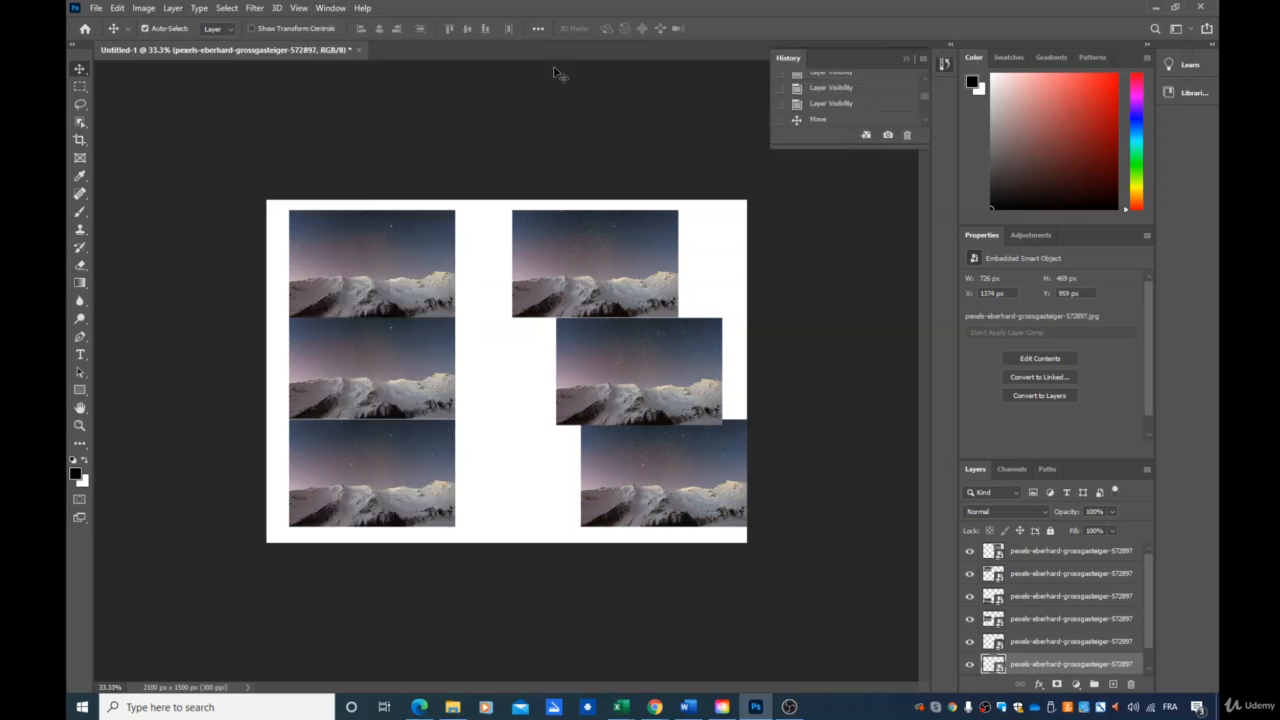
{"action": "scroll", "coordinate": [829, 106], "scroll_direction": "up", "scroll_amount": 2}
{"action": "scroll", "coordinate": [829, 106], "scroll_direction": "down", "scroll_amount": 4}
{"action": "scroll", "coordinate": [829, 106], "scroll_direction": "up", "scroll_amount": 4}
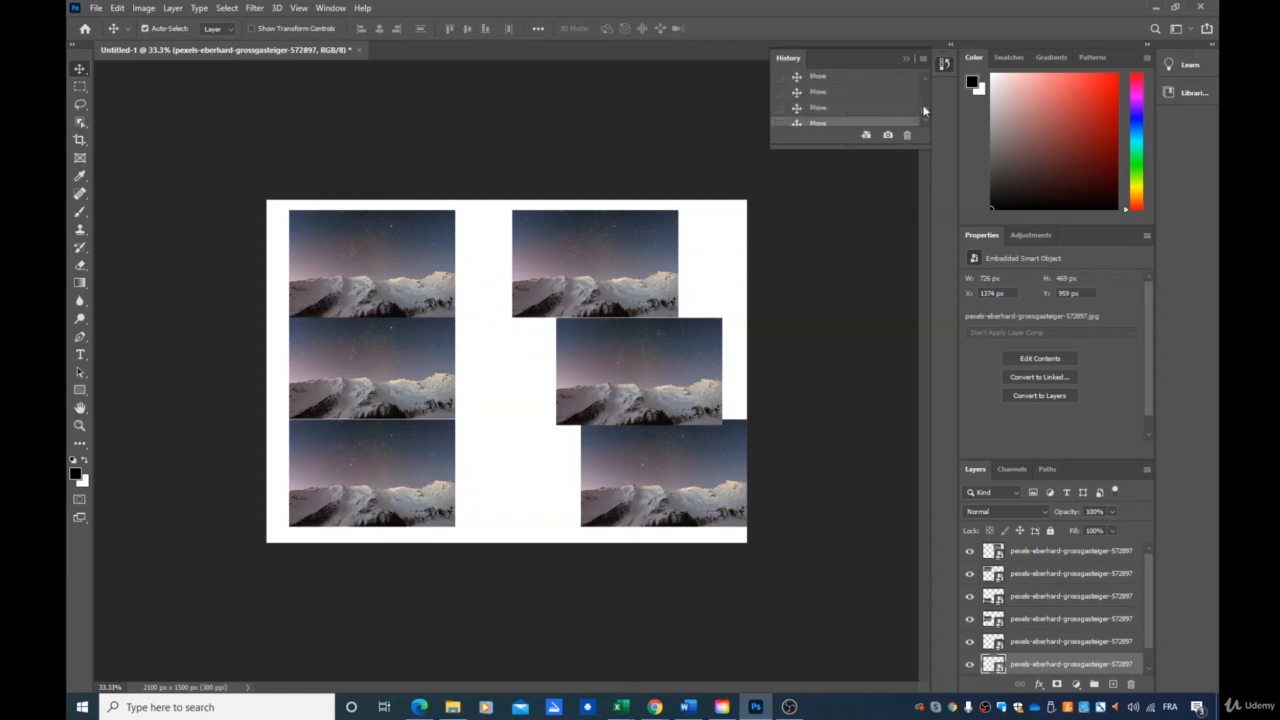
{"action": "scroll", "coordinate": [851, 112], "scroll_direction": "down", "scroll_amount": 2}
{"action": "scroll", "coordinate": [851, 112], "scroll_direction": "up", "scroll_amount": 3}
{"action": "left_click_drag", "start_coordinate": [851, 147], "coordinate": [861, 685]}
{"action": "scroll", "coordinate": [876, 572], "scroll_direction": "up", "scroll_amount": 5}
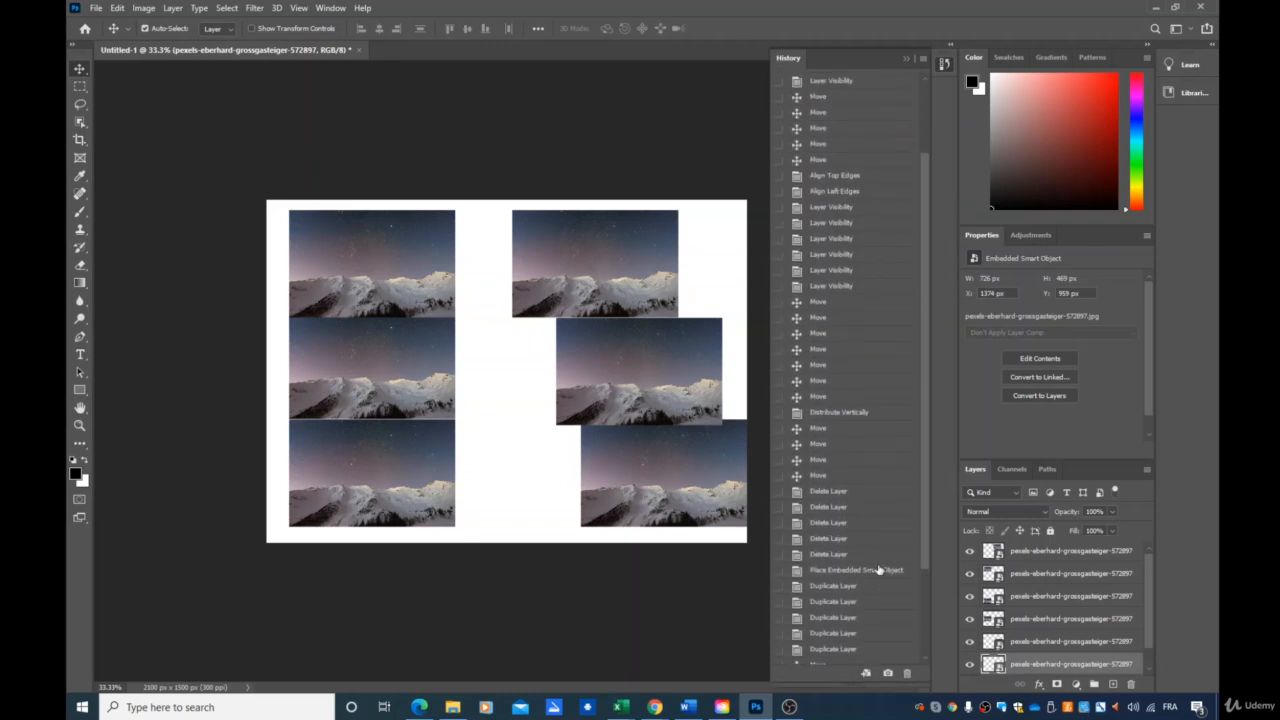
{"action": "scroll", "coordinate": [846, 420], "scroll_direction": "down", "scroll_amount": 5}
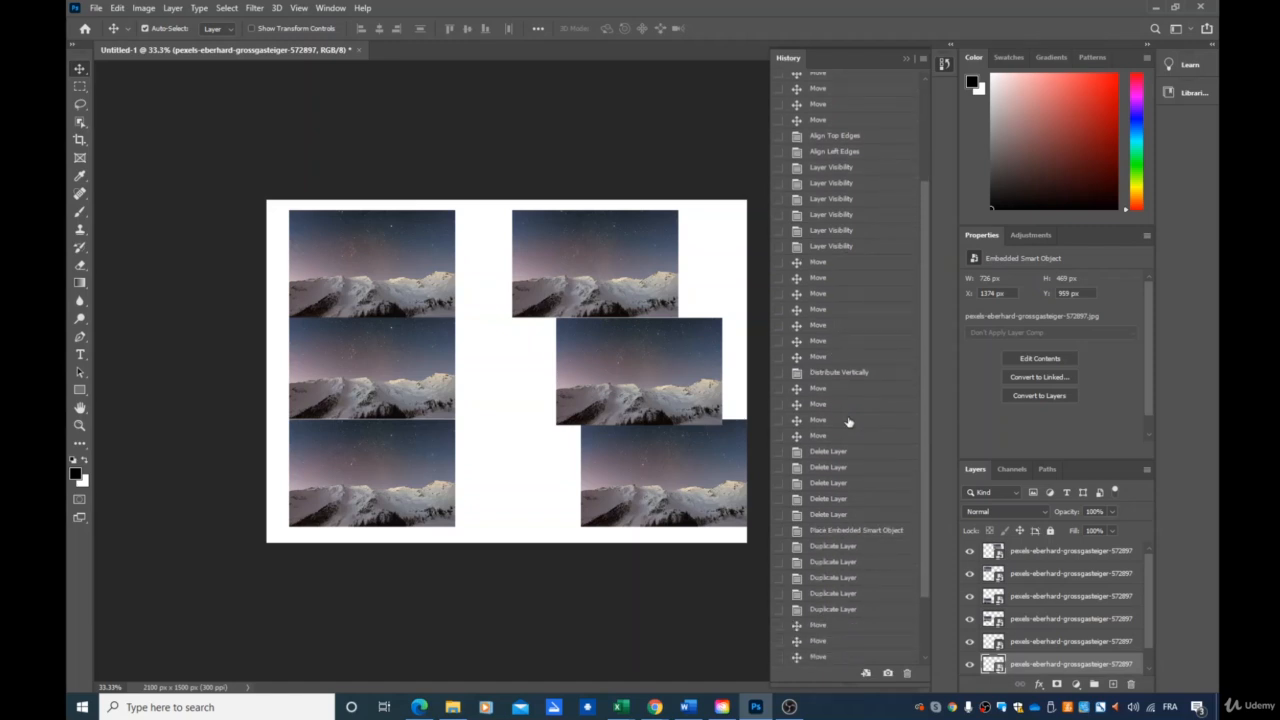
Go back to the first Delete Layer history state, restore the second-to-last Move state, and collapse the history.
{"action": "left_click", "coordinate": [855, 625]}
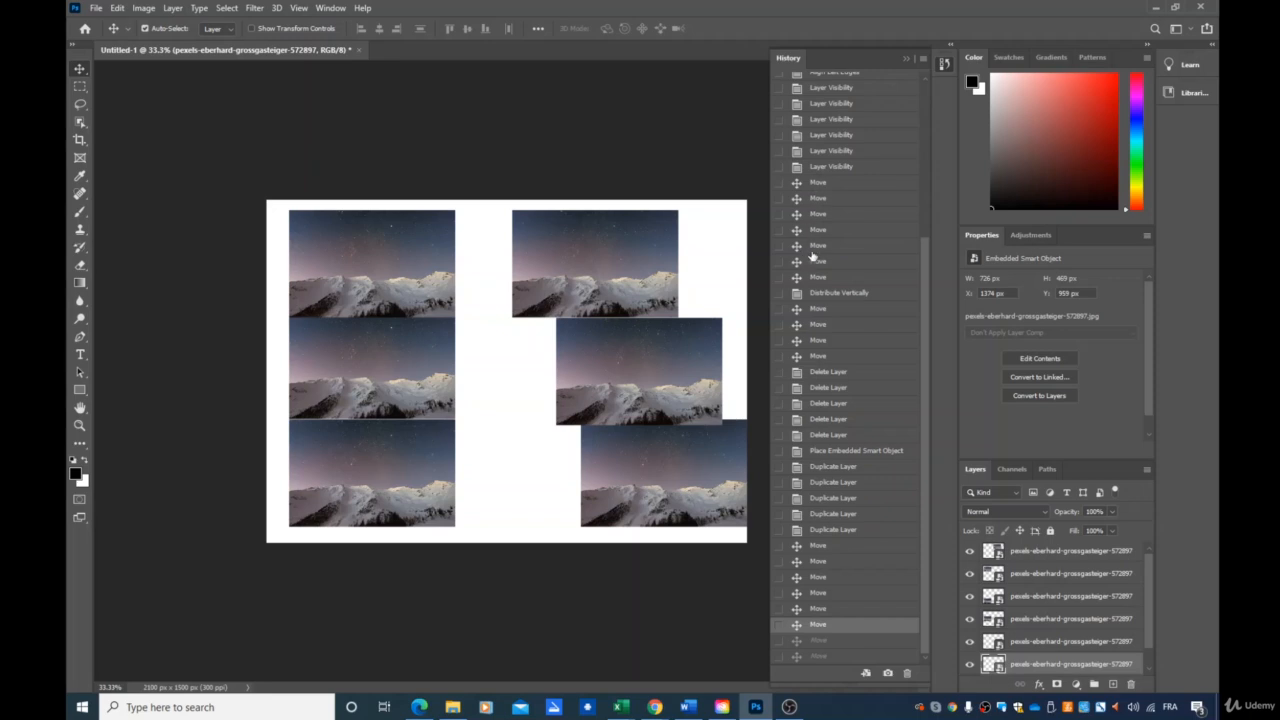
{"action": "left_click", "coordinate": [828, 372]}
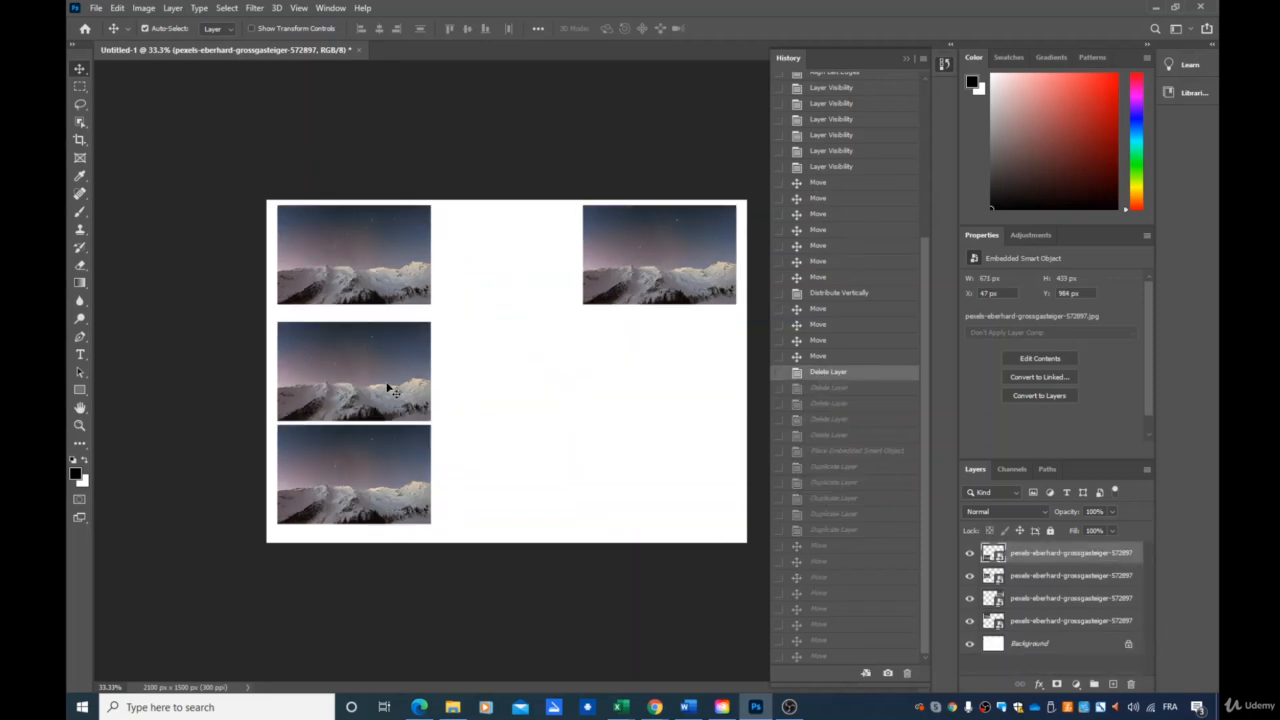
{"action": "left_click", "coordinate": [828, 641]}
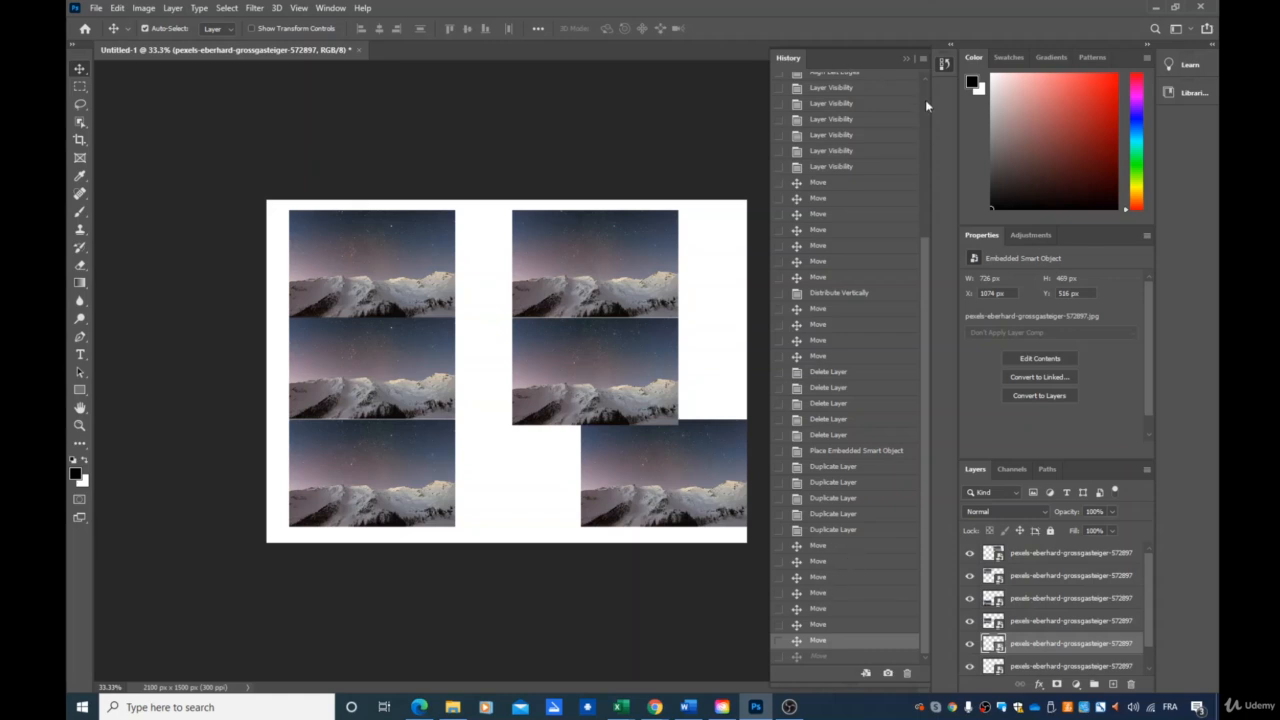
{"action": "left_click", "coordinate": [908, 58]}
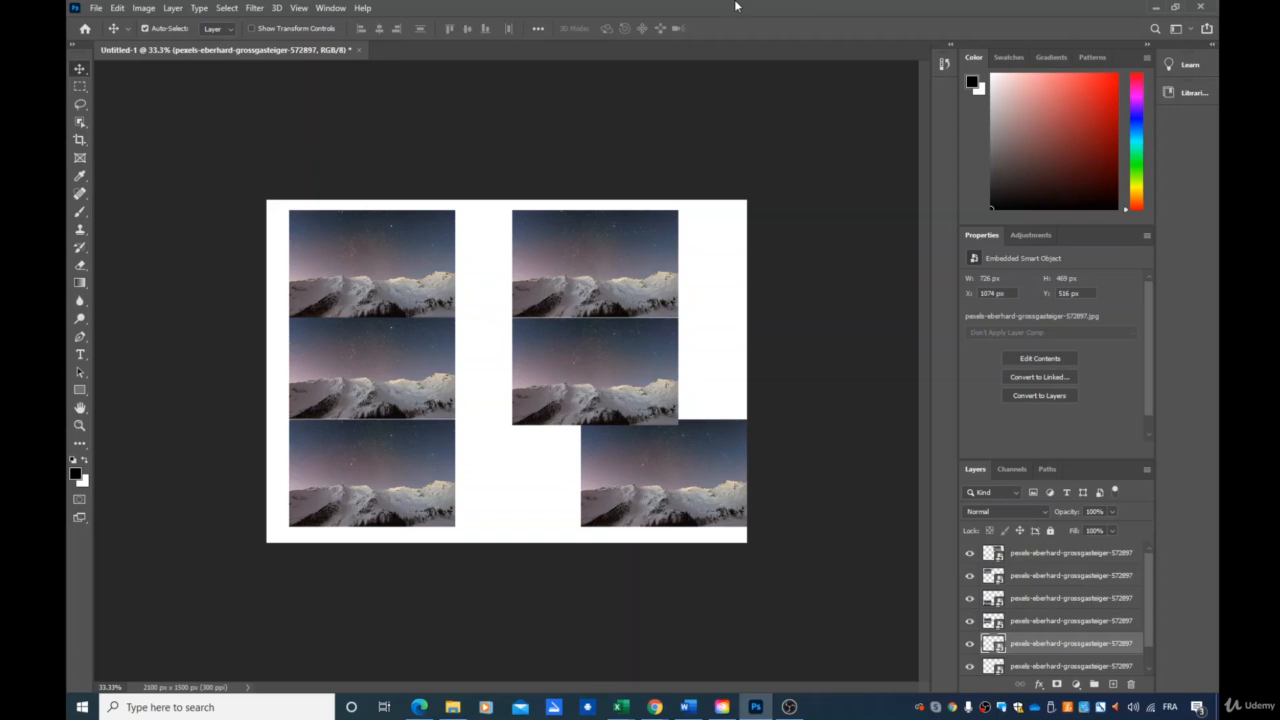
Scale the upper-left mountain photo down to about 317 × 205 px, keeping its upper-left corner in place.
{"action": "left_click", "coordinate": [406, 296]}
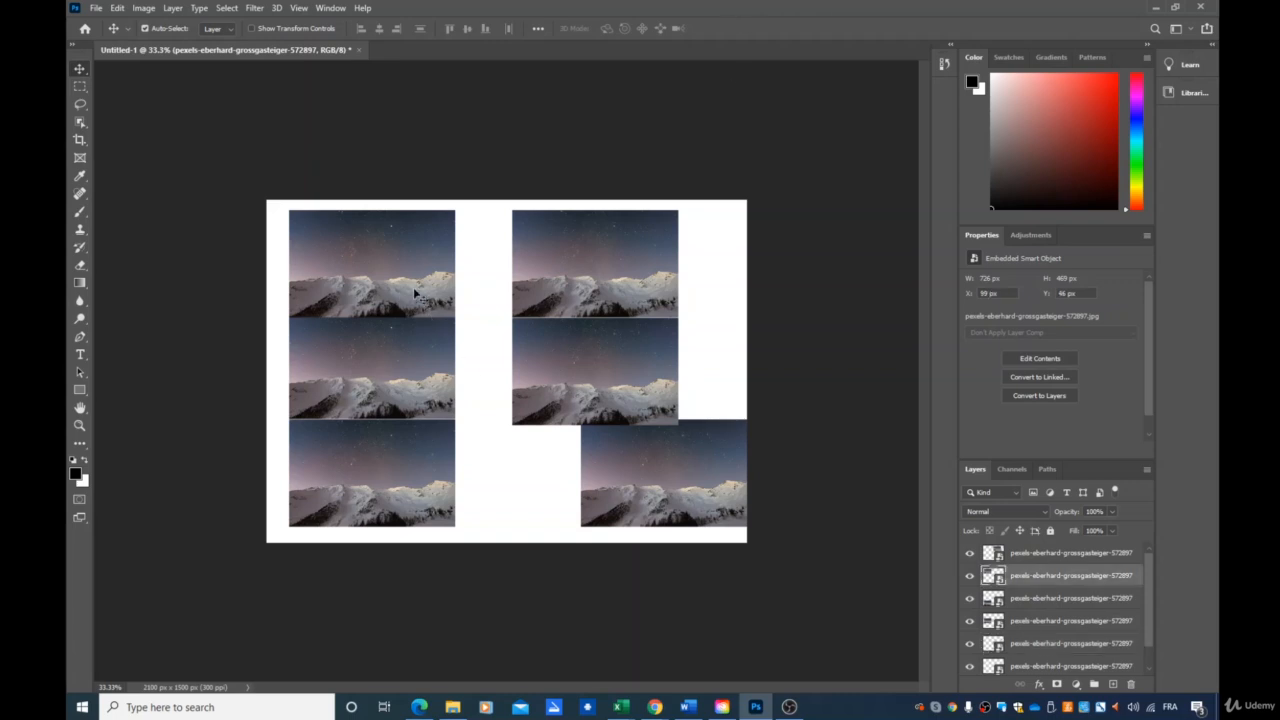
{"action": "key", "text": "ctrl"}
{"action": "key", "text": "ctrl+t"}
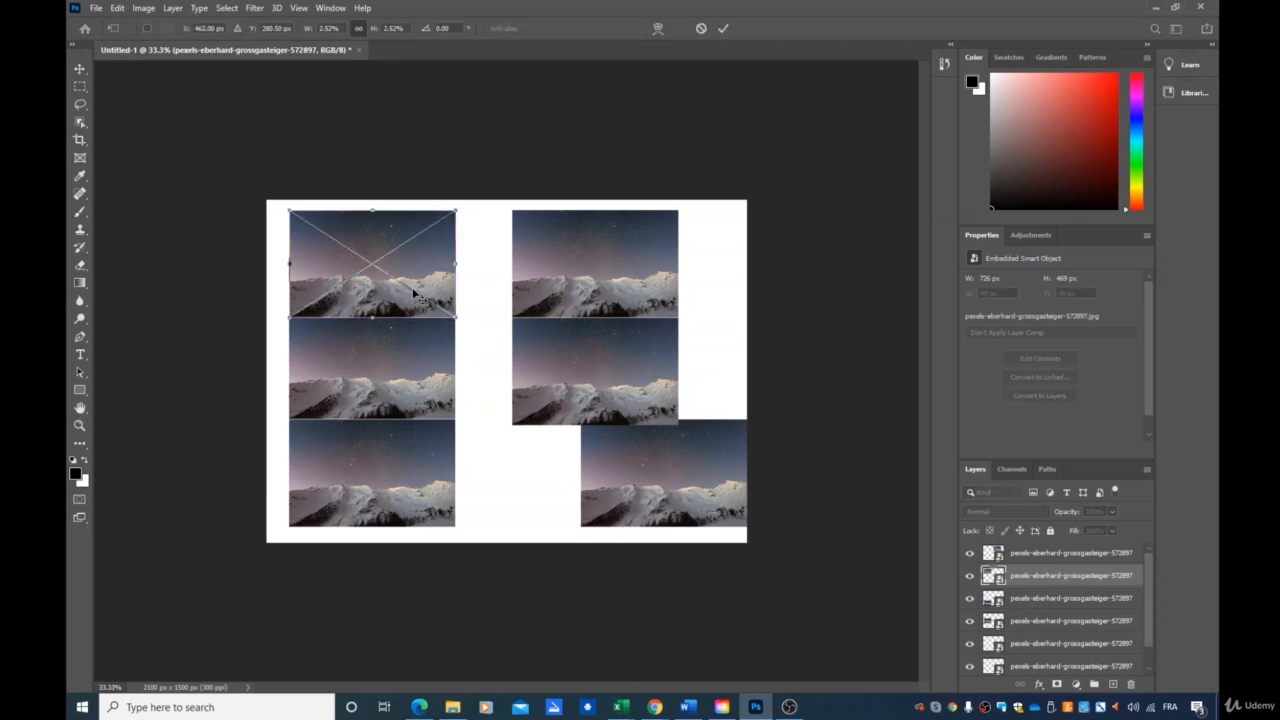
{"action": "left_click_drag", "start_coordinate": [453, 317], "coordinate": [351, 269]}
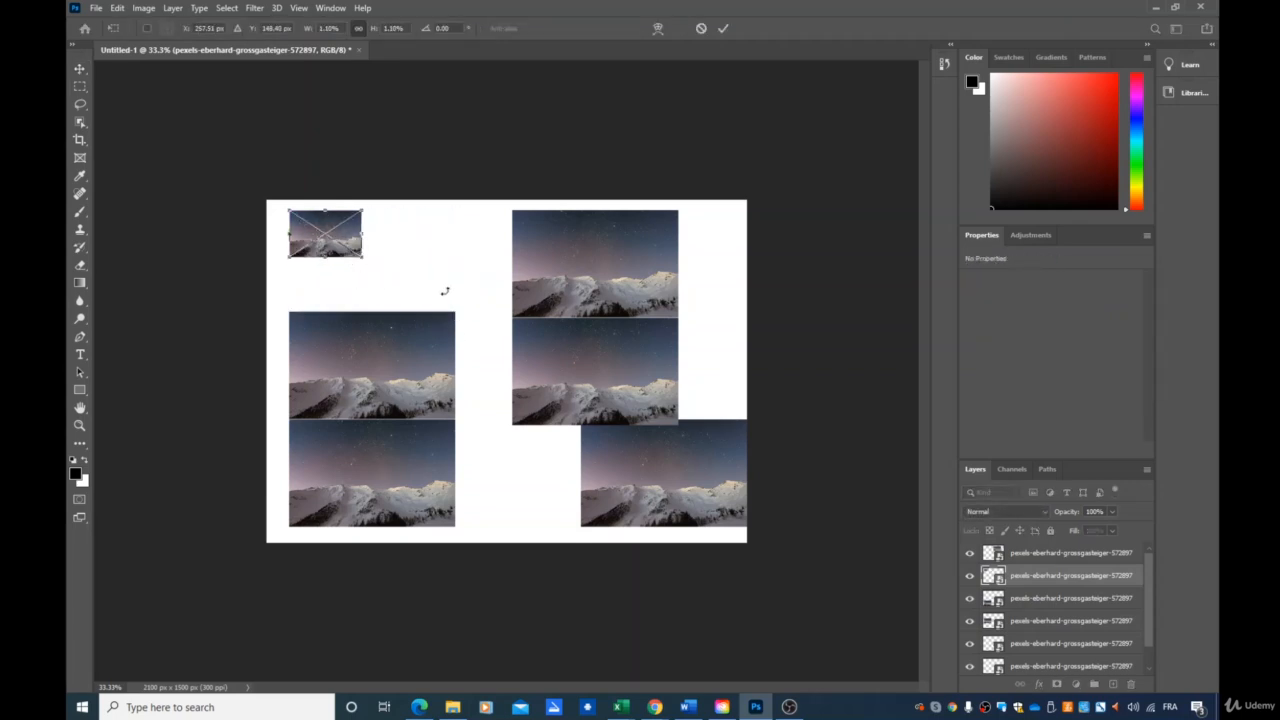
{"action": "key", "text": "Return"}
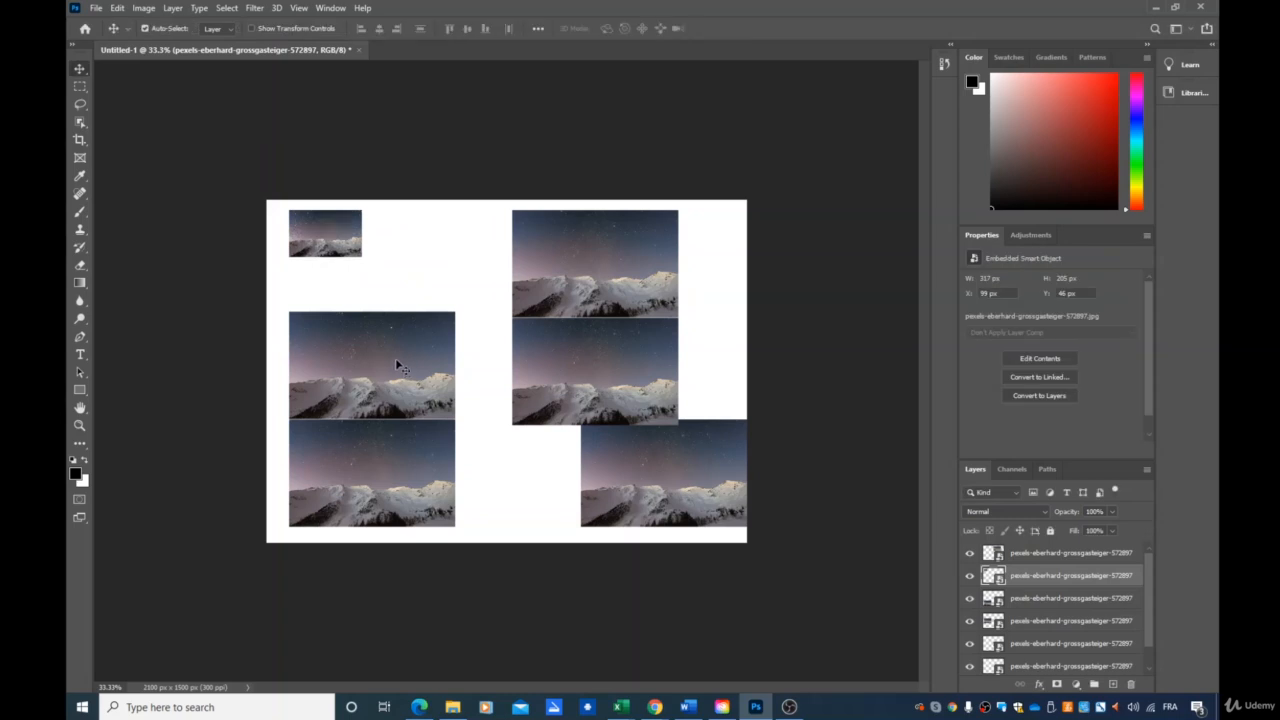
Delete the five large mountain photo layers, keeping only the small upper-left photo and the background.
{"action": "left_click", "coordinate": [397, 365]}
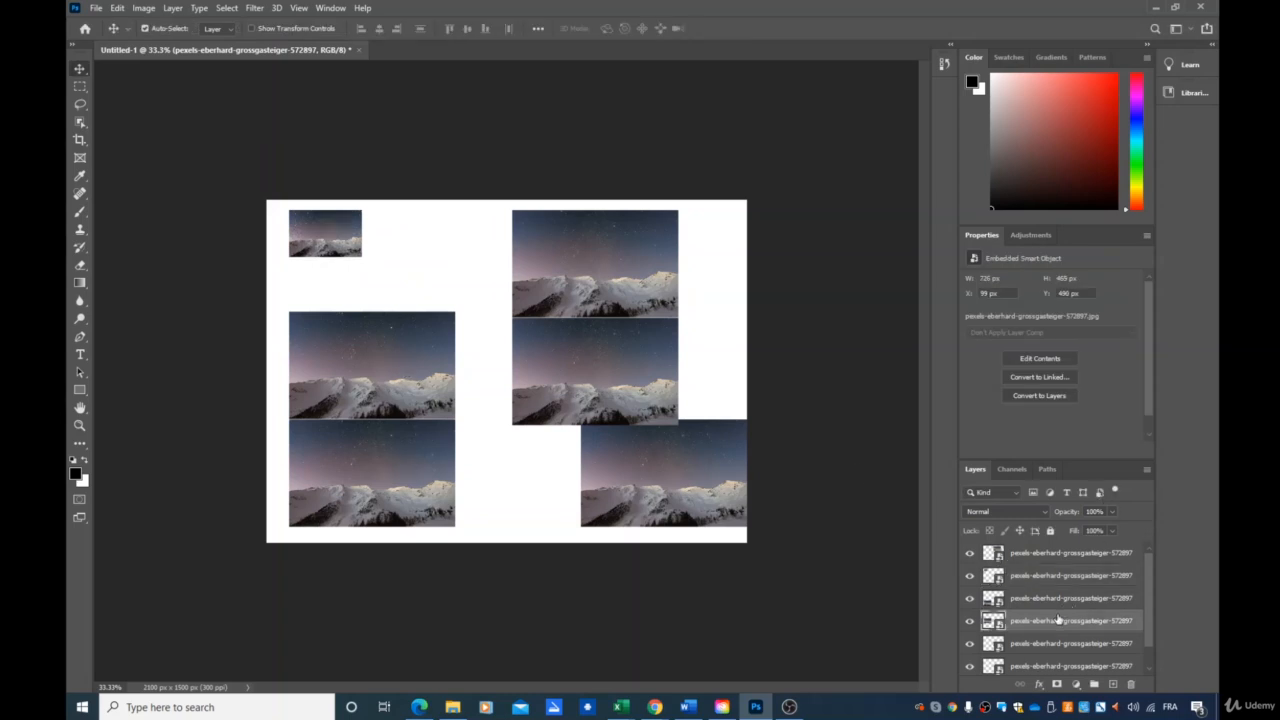
{"action": "key", "text": "Delete"}
{"action": "key", "text": "Delete"}
{"action": "key", "text": "Delete"}
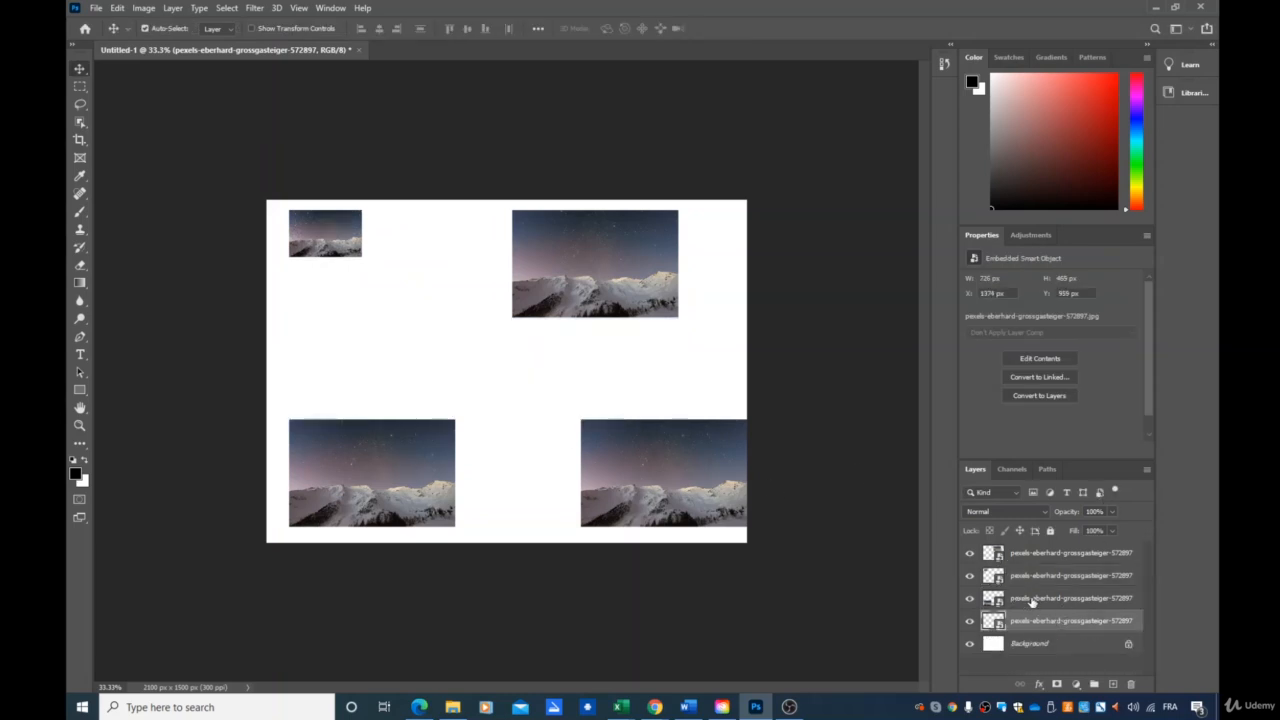
{"action": "left_click", "coordinate": [1030, 598]}
{"action": "key", "text": "Delete"}
{"action": "left_click", "coordinate": [1028, 553]}
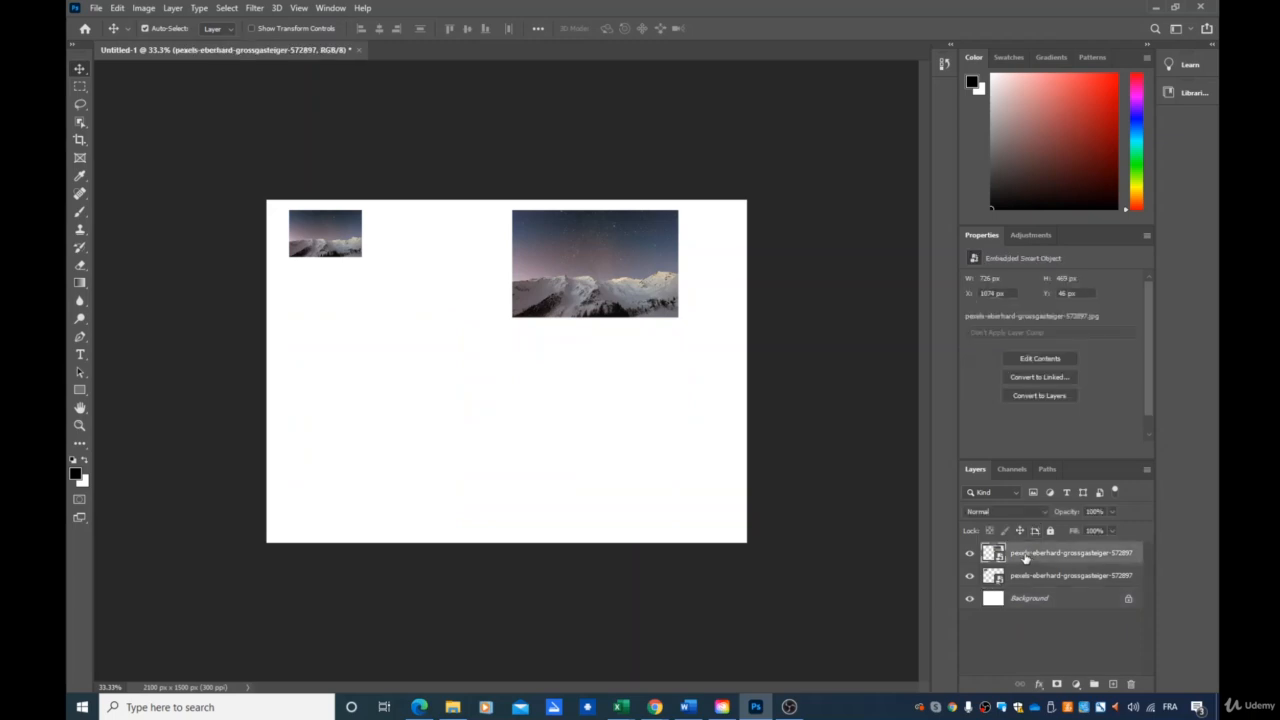
{"action": "key", "text": "Delete"}
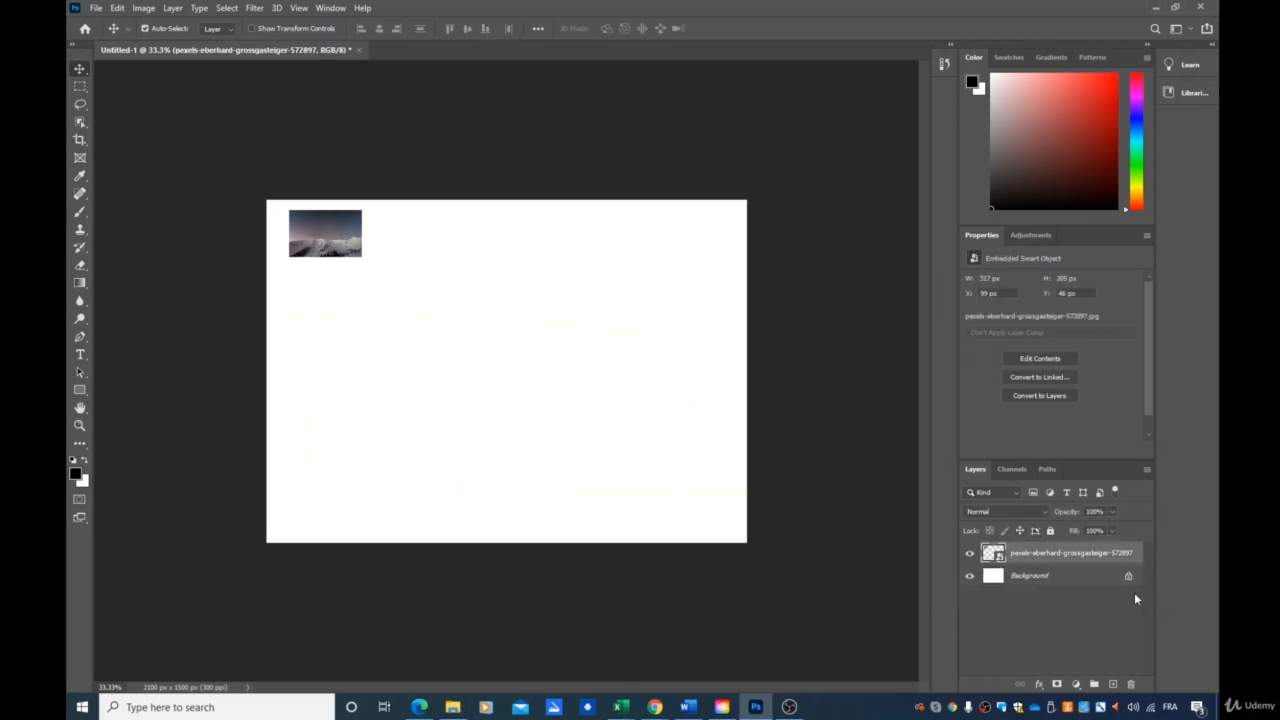
Copy the small mountain photo and paste ten copies of it.
{"action": "key", "text": "ctrl+c"}
{"action": "key", "text": "ctrl+v"}
{"action": "key", "text": "ctrl+v"}
{"action": "key", "text": "ctrl+v"}
{"action": "key", "text": "ctrl+v"}
{"action": "key", "text": "ctrl+v"}
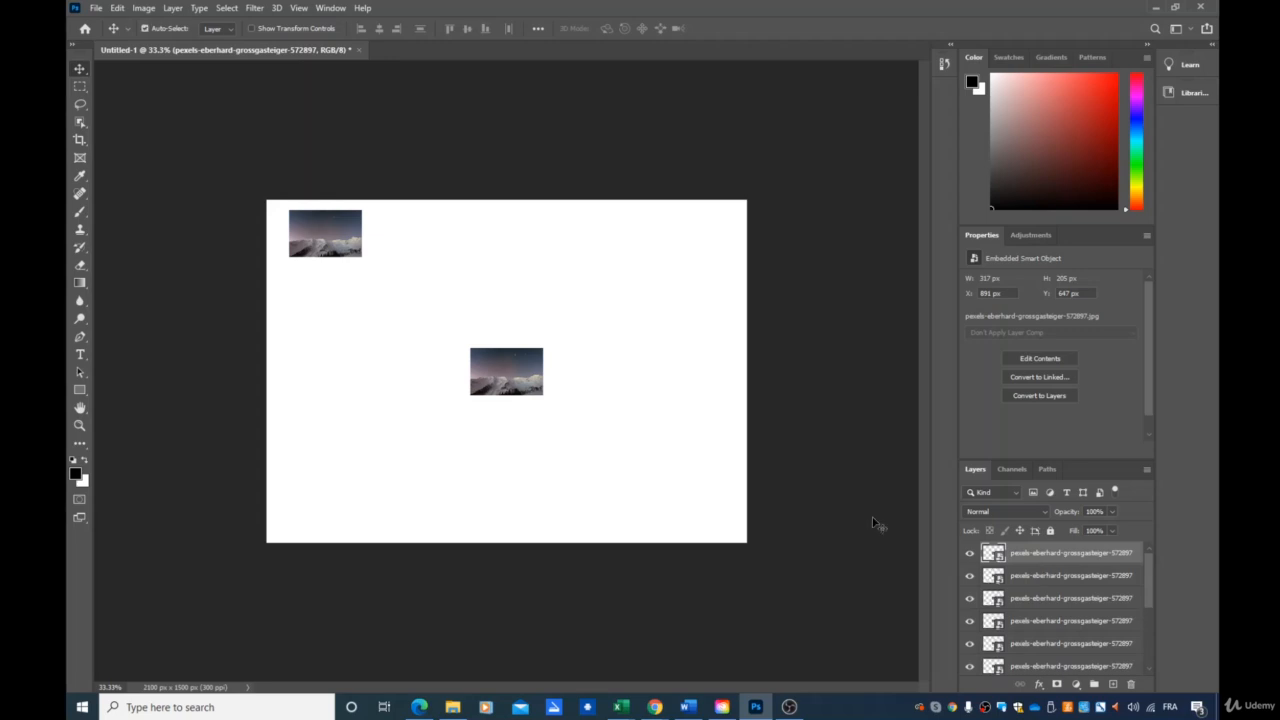
Spread the pasted photo copies loosely across the whole canvas.
{"action": "left_click_drag", "start_coordinate": [505, 392], "coordinate": [369, 344]}
{"action": "left_click_drag", "start_coordinate": [505, 392], "coordinate": [549, 321]}
{"action": "left_click_drag", "start_coordinate": [505, 392], "coordinate": [636, 300]}
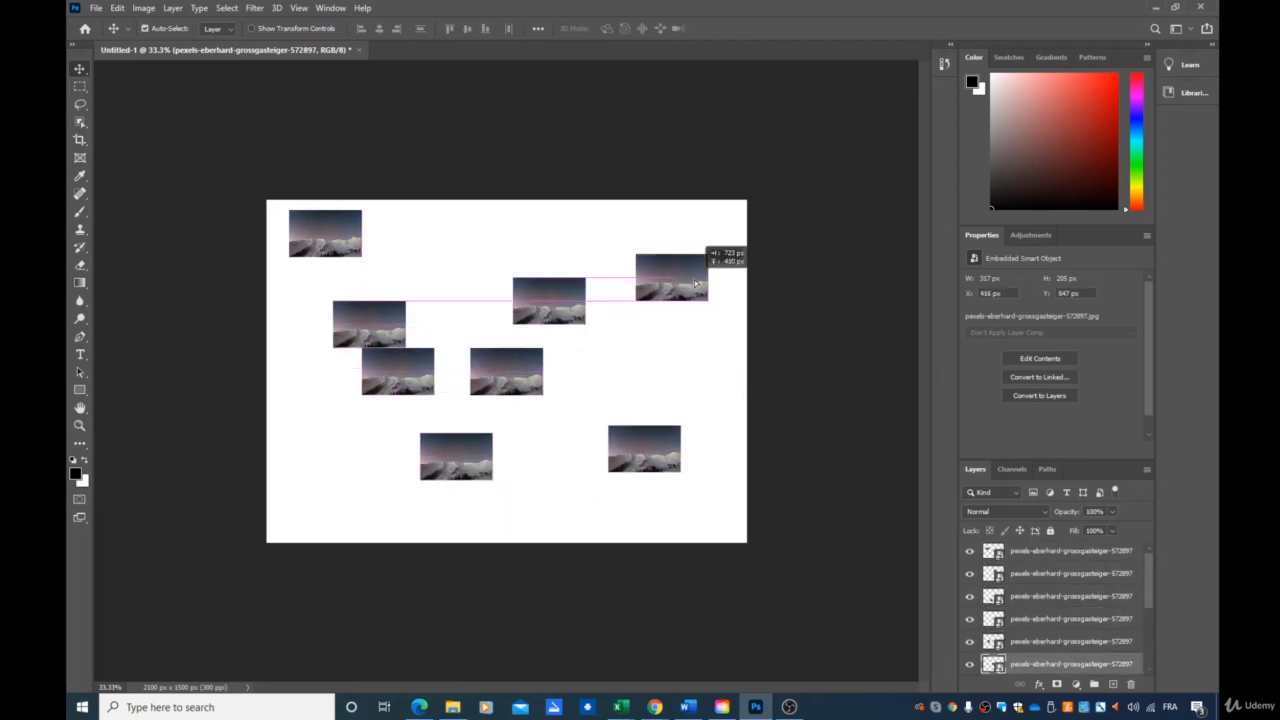
{"action": "left_click_drag", "start_coordinate": [481, 399], "coordinate": [359, 495]}
{"action": "left_click_drag", "start_coordinate": [521, 383], "coordinate": [488, 270]}
Select individual mountain photo layers one at a time, finishing with the topmost one.
{"action": "scroll", "coordinate": [1060, 590], "scroll_direction": "up", "scroll_amount": 1}
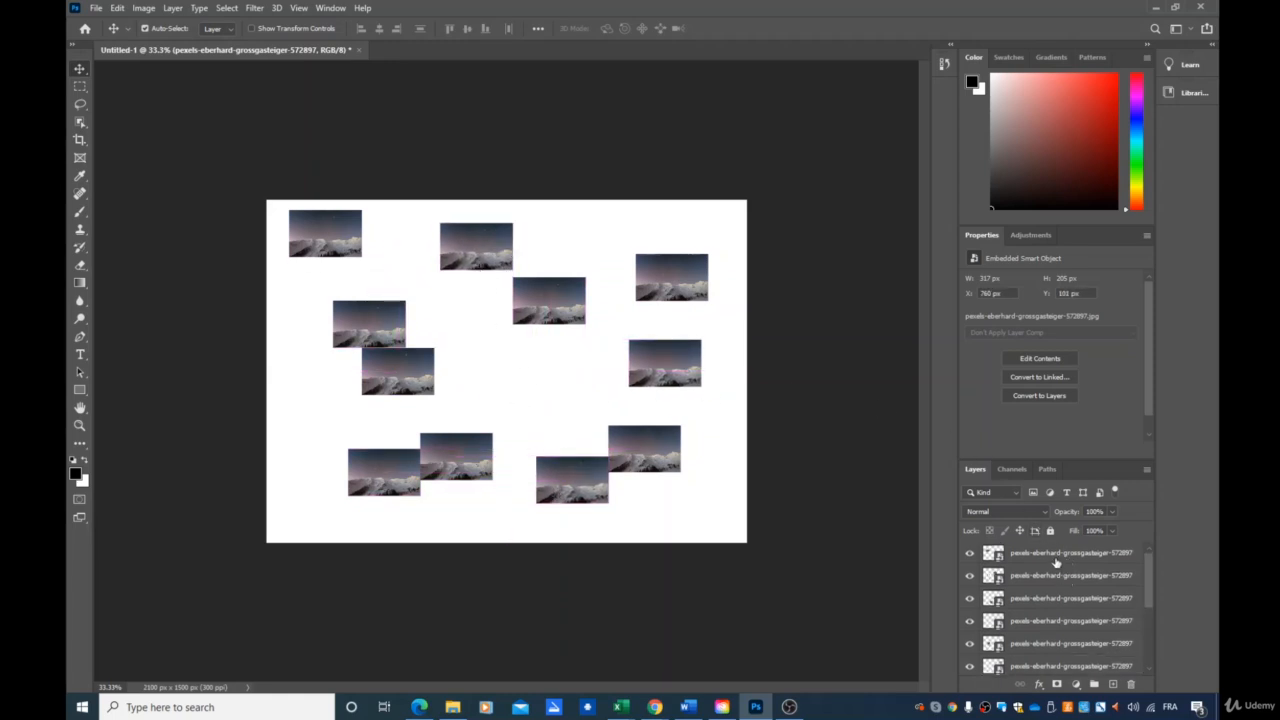
{"action": "left_click", "coordinate": [1055, 558]}
{"action": "left_click", "coordinate": [1047, 584]}
{"action": "left_click", "coordinate": [1045, 605]}
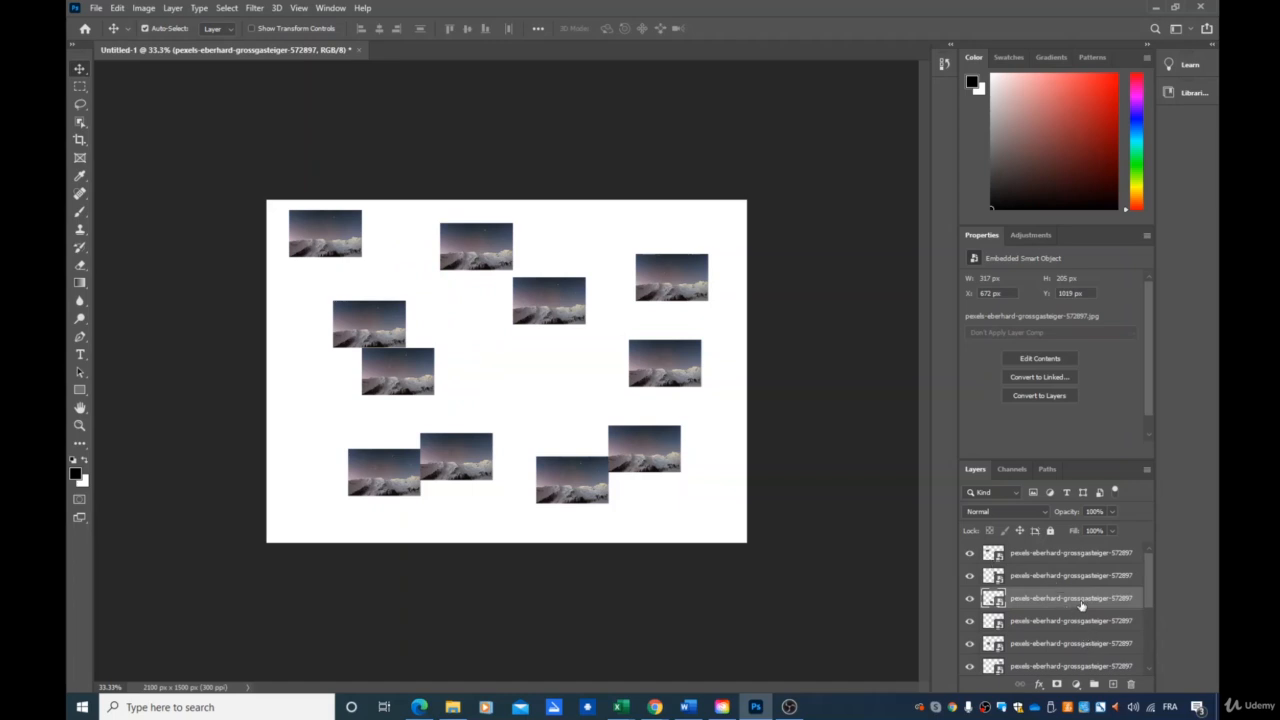
{"action": "left_click", "coordinate": [1052, 562]}
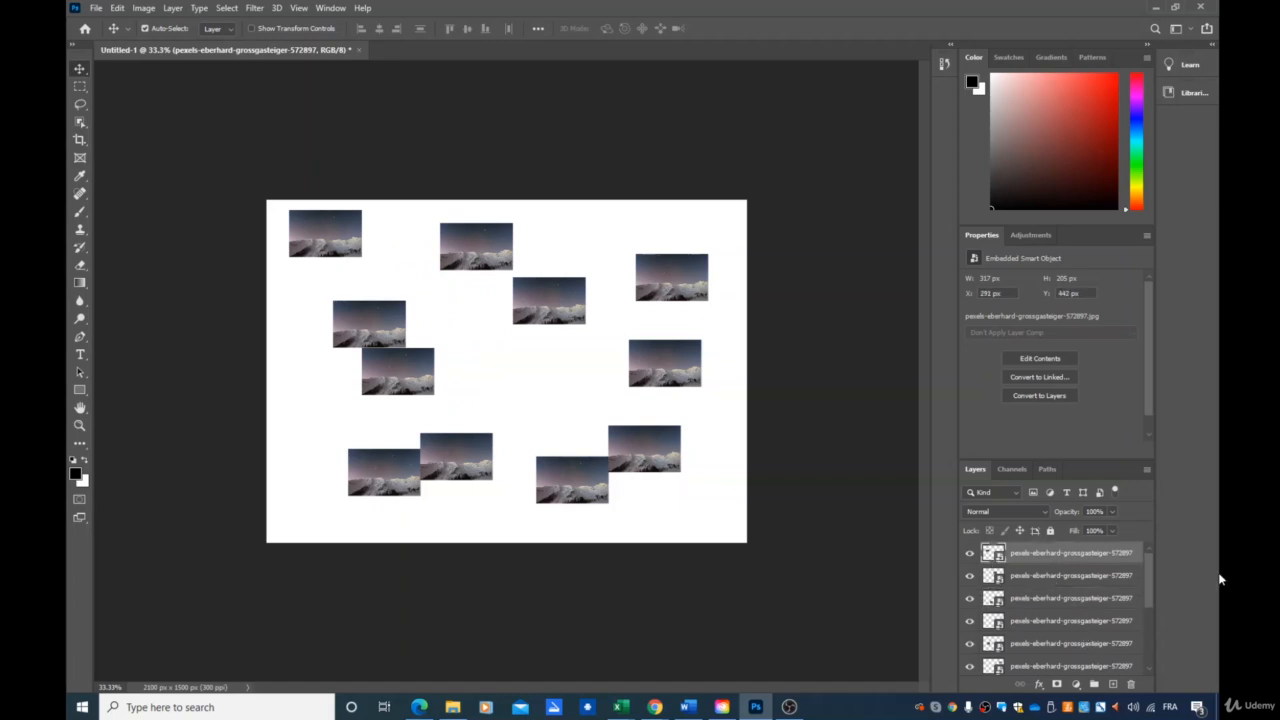
Add all the remaining mountain photo layers to the selection, leaving out the background.
{"action": "left_click", "coordinate": [1068, 580], "text": "shift"}
{"action": "left_click", "coordinate": [1064, 602], "text": "shift"}
{"action": "left_click", "coordinate": [1063, 628], "text": "ctrl"}
{"action": "scroll", "coordinate": [1066, 600], "scroll_direction": "down", "scroll_amount": 4}
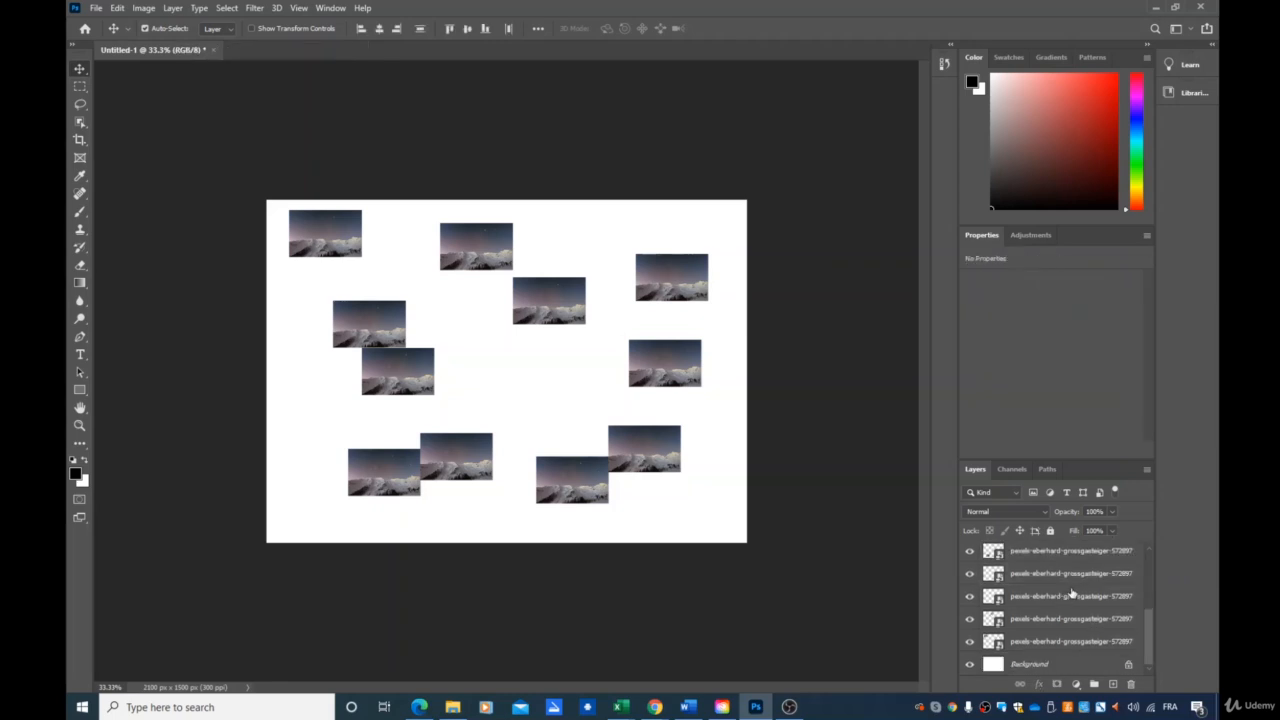
{"action": "scroll", "coordinate": [1071, 595], "scroll_direction": "up", "scroll_amount": 3}
{"action": "left_click", "coordinate": [1078, 621], "text": "ctrl"}
{"action": "left_click", "coordinate": [1072, 641], "text": "ctrl"}
{"action": "left_click", "coordinate": [1075, 666], "text": "ctrl"}
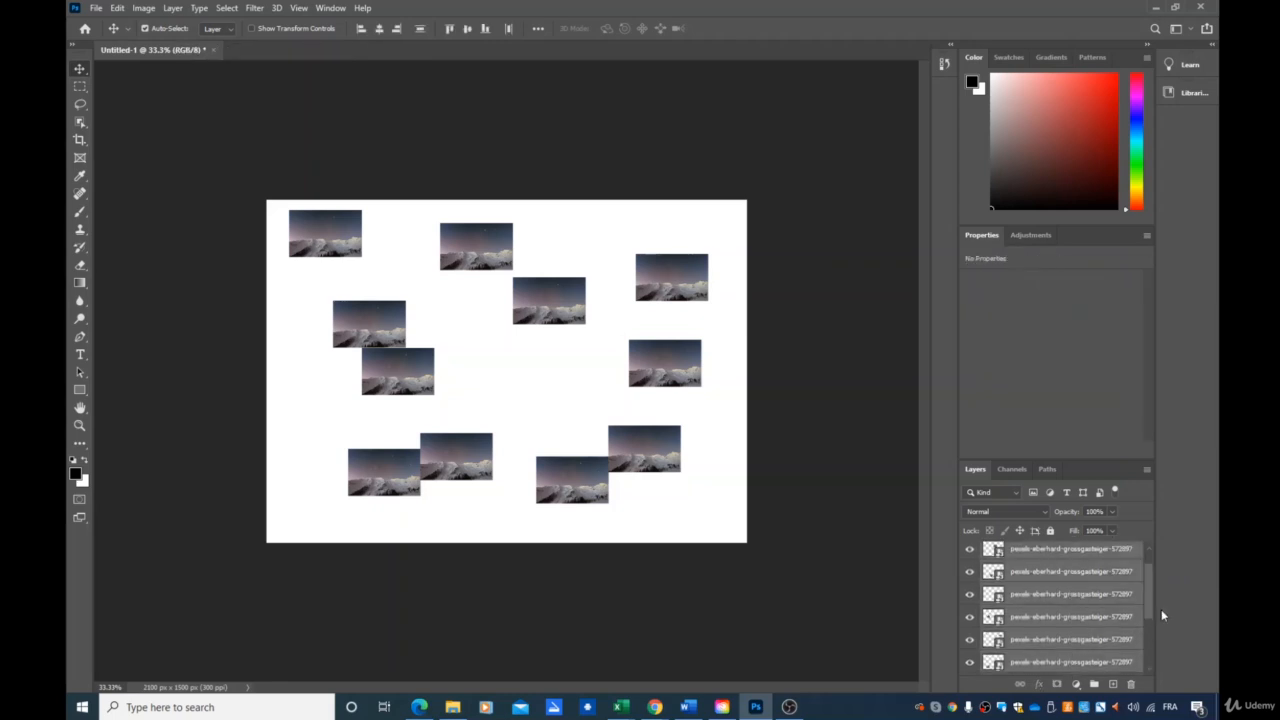
{"action": "left_click_drag", "start_coordinate": [1152, 606], "coordinate": [1149, 633]}
{"action": "left_click", "coordinate": [1079, 623], "text": "ctrl"}
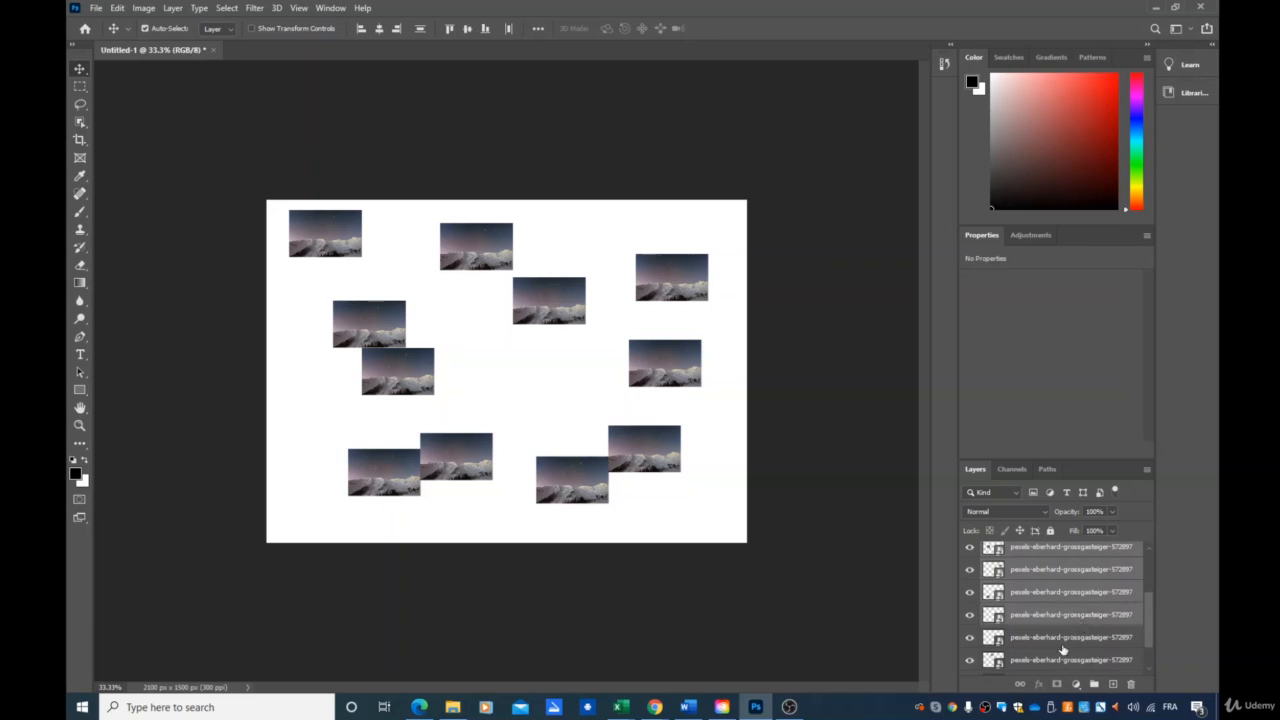
{"action": "left_click", "coordinate": [1064, 645], "text": "ctrl"}
{"action": "left_click", "coordinate": [1076, 661], "text": "ctrl"}
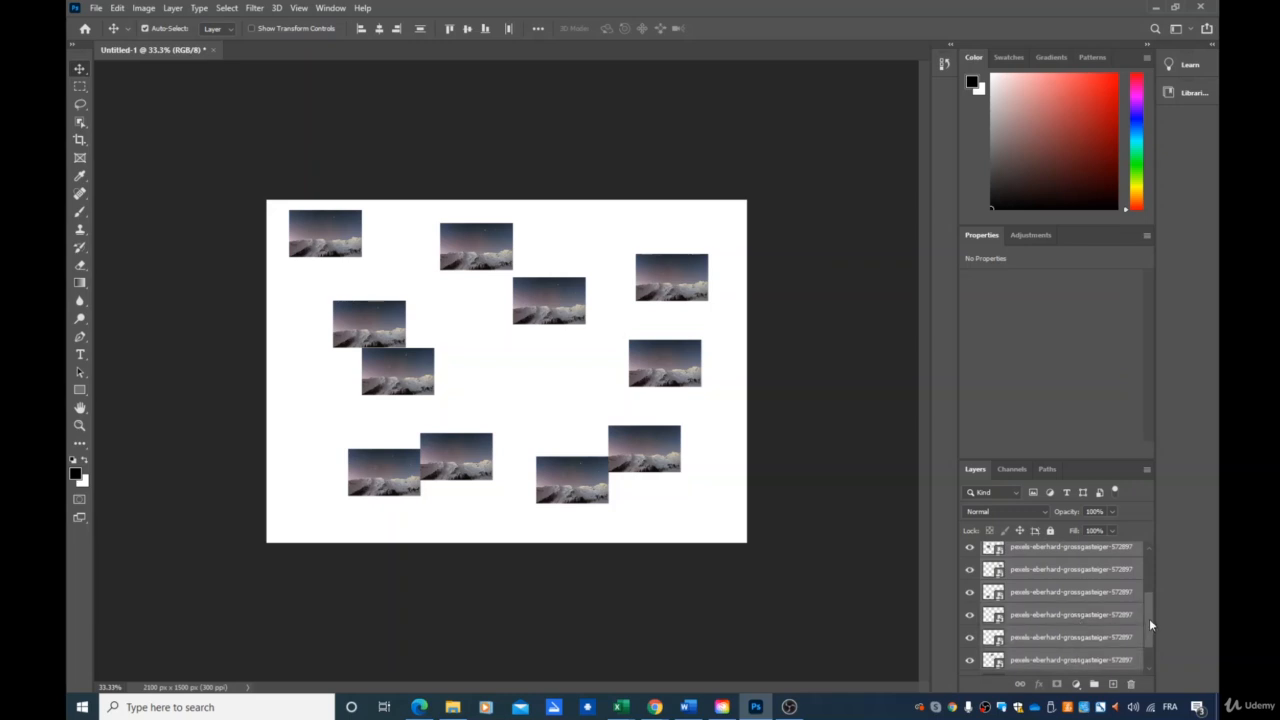
{"action": "left_click_drag", "start_coordinate": [1149, 618], "coordinate": [1146, 652]}
{"action": "left_click", "coordinate": [1063, 648], "text": "ctrl"}
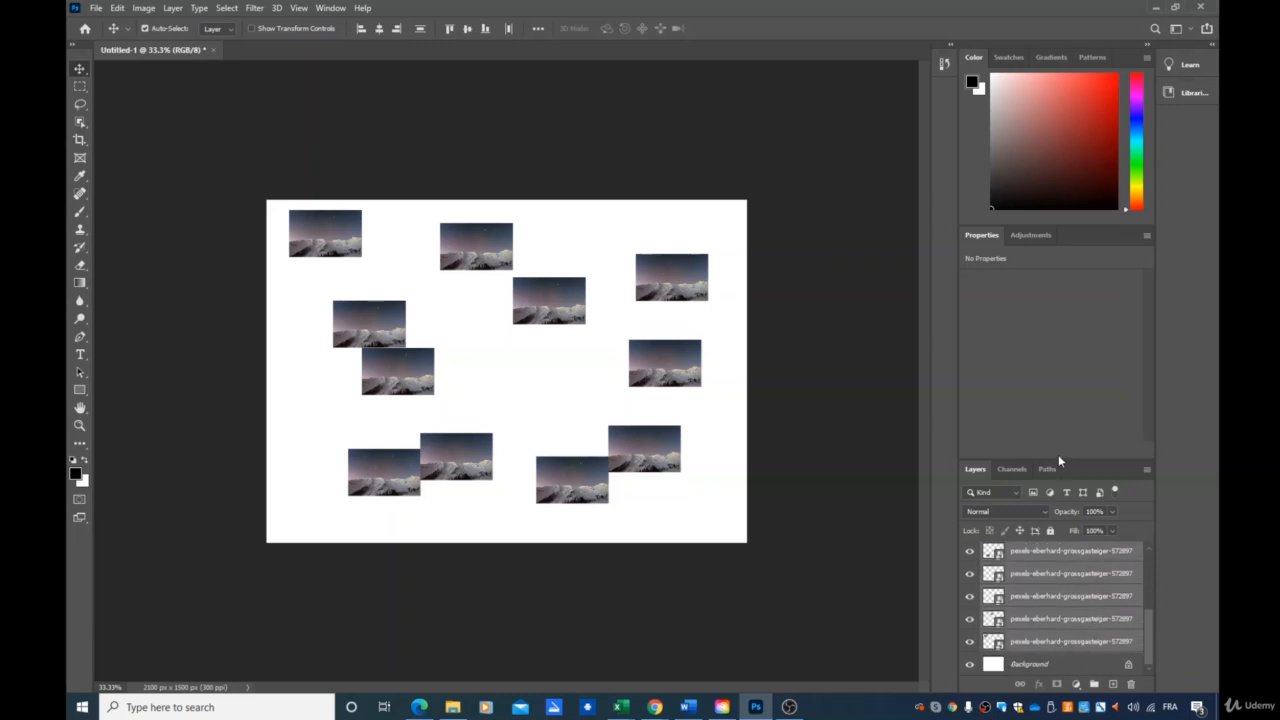
Align the selected photos by their left edges and shift the resulting column about 18 px to the left.
{"action": "scroll", "coordinate": [1100, 600], "scroll_direction": "up", "scroll_amount": 1}
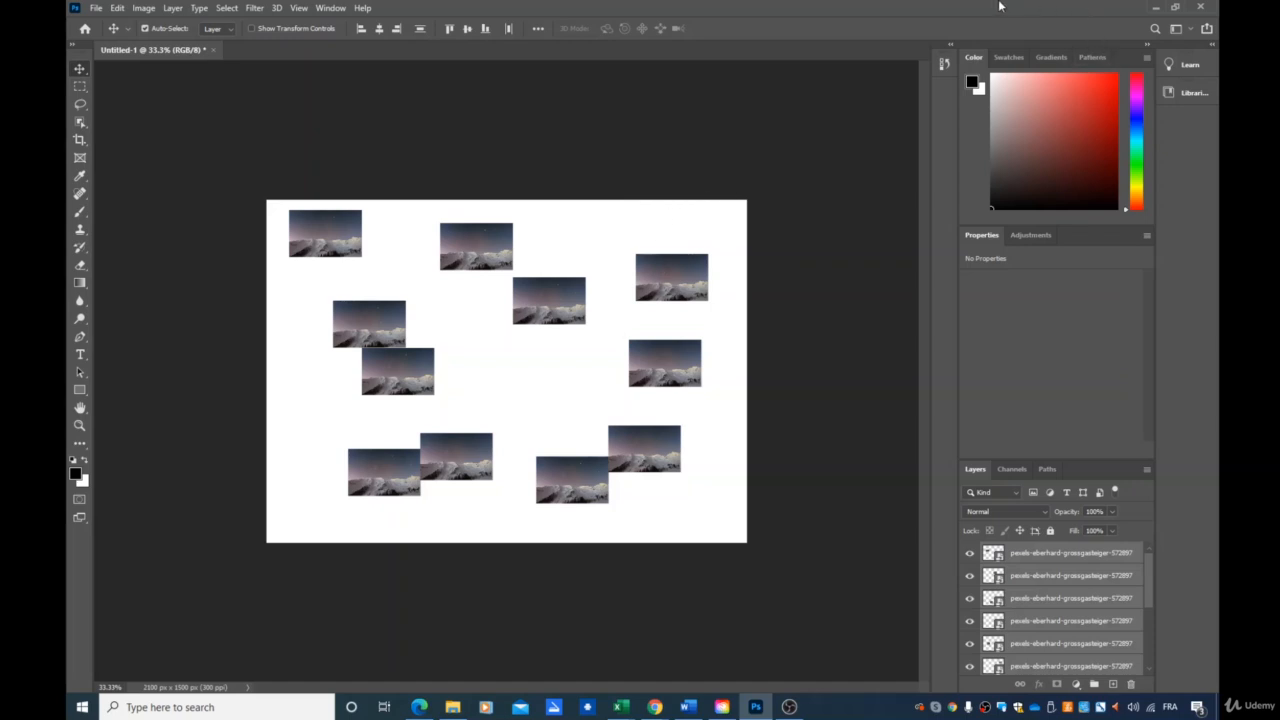
{"action": "left_click", "coordinate": [361, 28]}
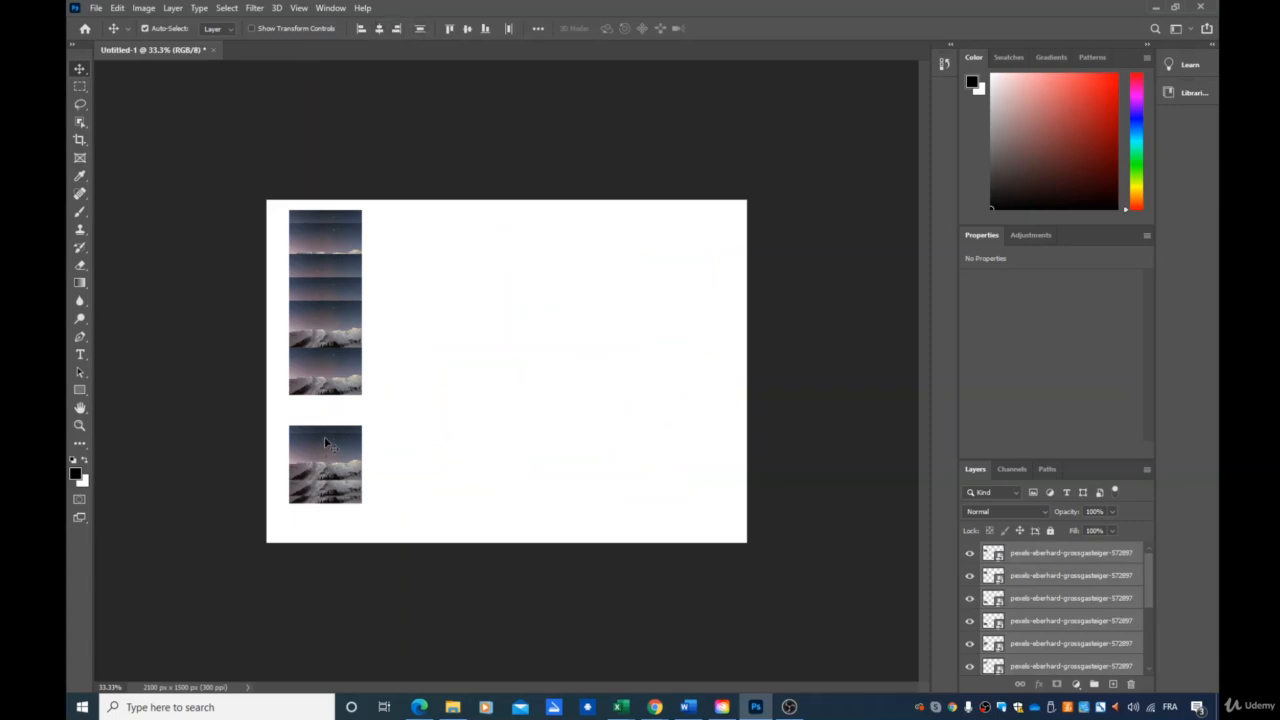
{"action": "mouse_move", "coordinate": [325, 441]}
{"action": "left_mouse_down"}
{"action": "mouse_move", "coordinate": [376, 431]}
{"action": "mouse_move", "coordinate": [319, 443]}
{"action": "left_mouse_up"}
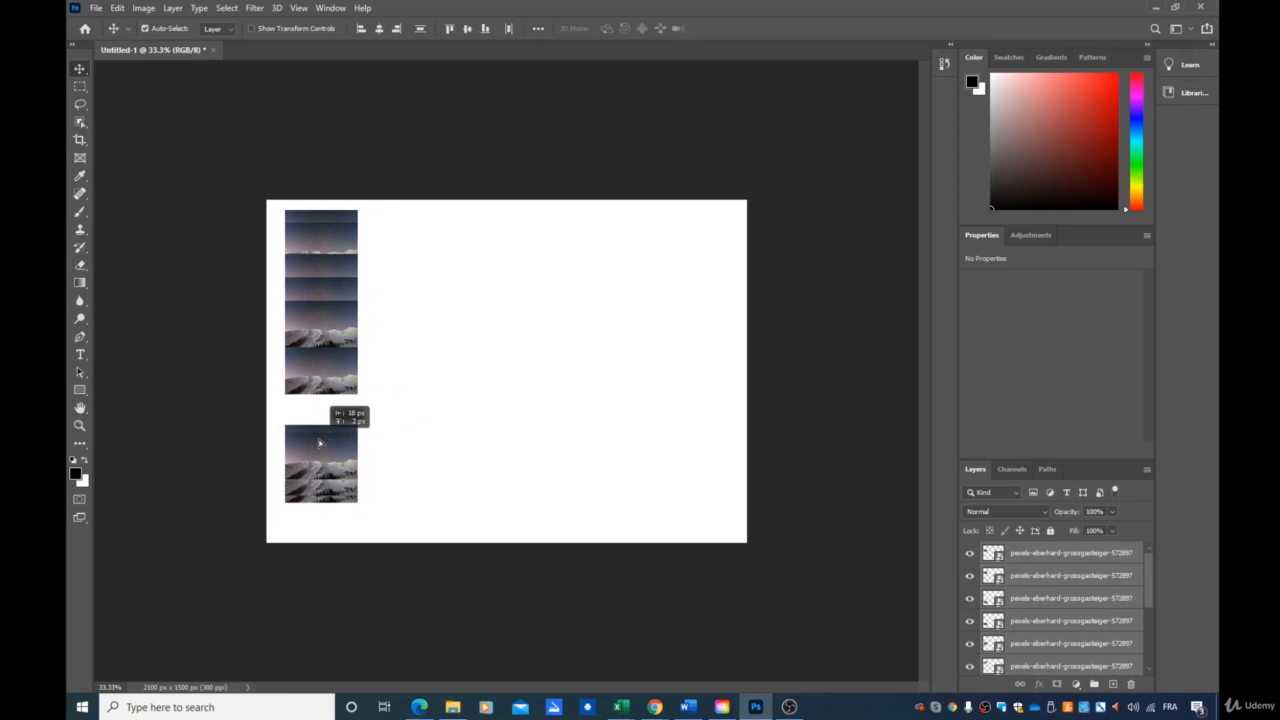
Spread the stacked photos out of the left-aligned column across the canvas.
{"action": "left_click", "coordinate": [338, 320]}
{"action": "left_click", "coordinate": [338, 310]}
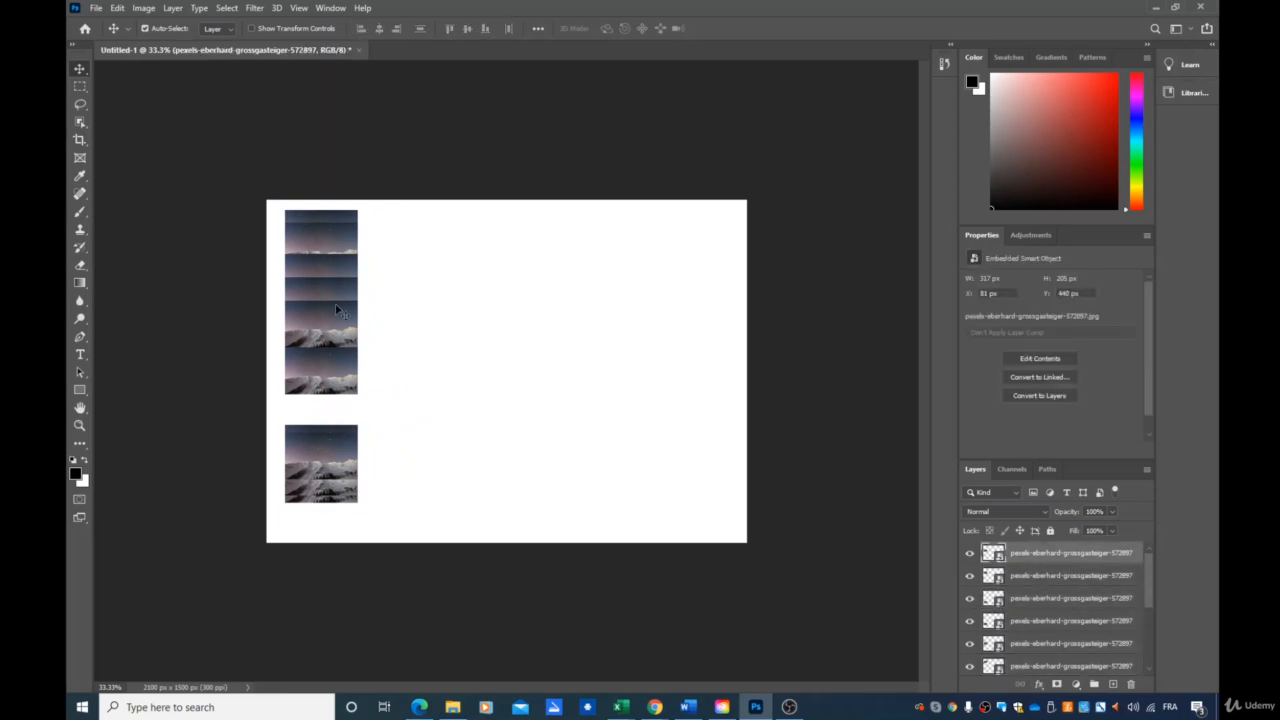
{"action": "left_click_drag", "start_coordinate": [337, 309], "coordinate": [578, 318]}
{"action": "left_click_drag", "start_coordinate": [310, 290], "coordinate": [508, 432]}
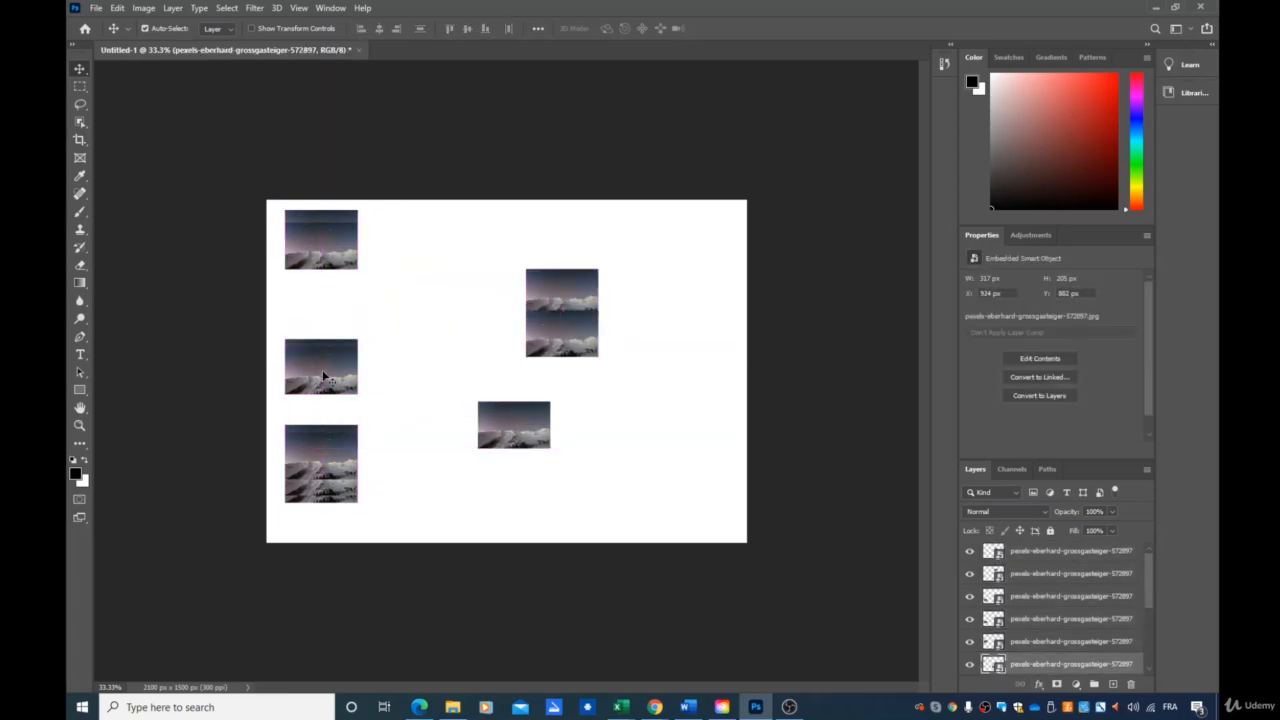
{"action": "left_click_drag", "start_coordinate": [323, 376], "coordinate": [444, 314]}
{"action": "left_click_drag", "start_coordinate": [333, 273], "coordinate": [381, 337]}
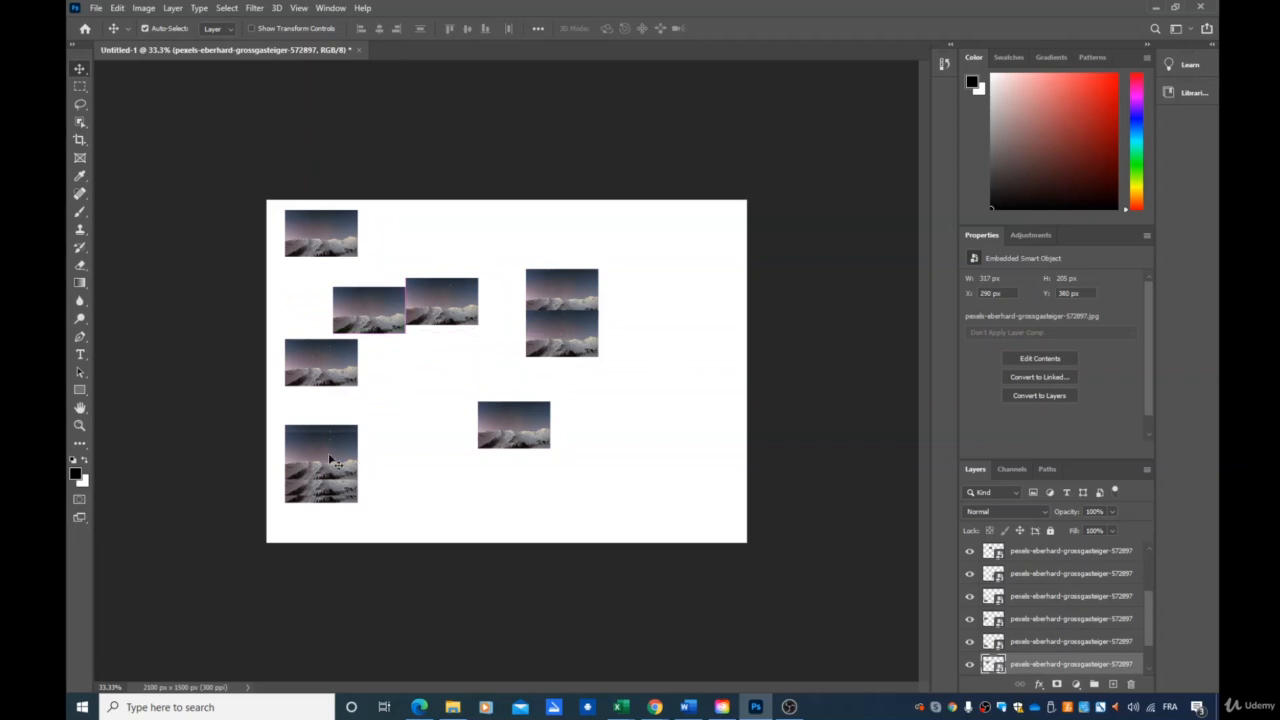
{"action": "left_click_drag", "start_coordinate": [335, 462], "coordinate": [526, 495]}
{"action": "left_click_drag", "start_coordinate": [350, 488], "coordinate": [631, 477]}
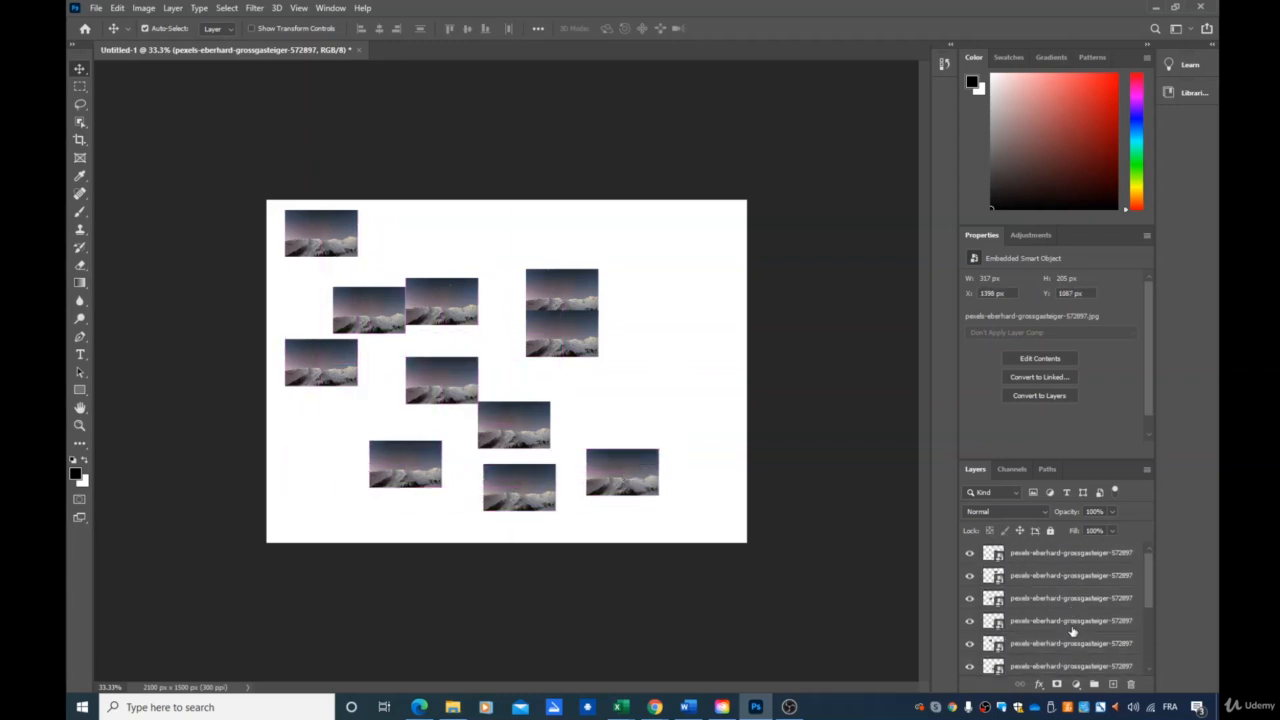
{"action": "left_click", "coordinate": [1048, 574], "text": "shift"}
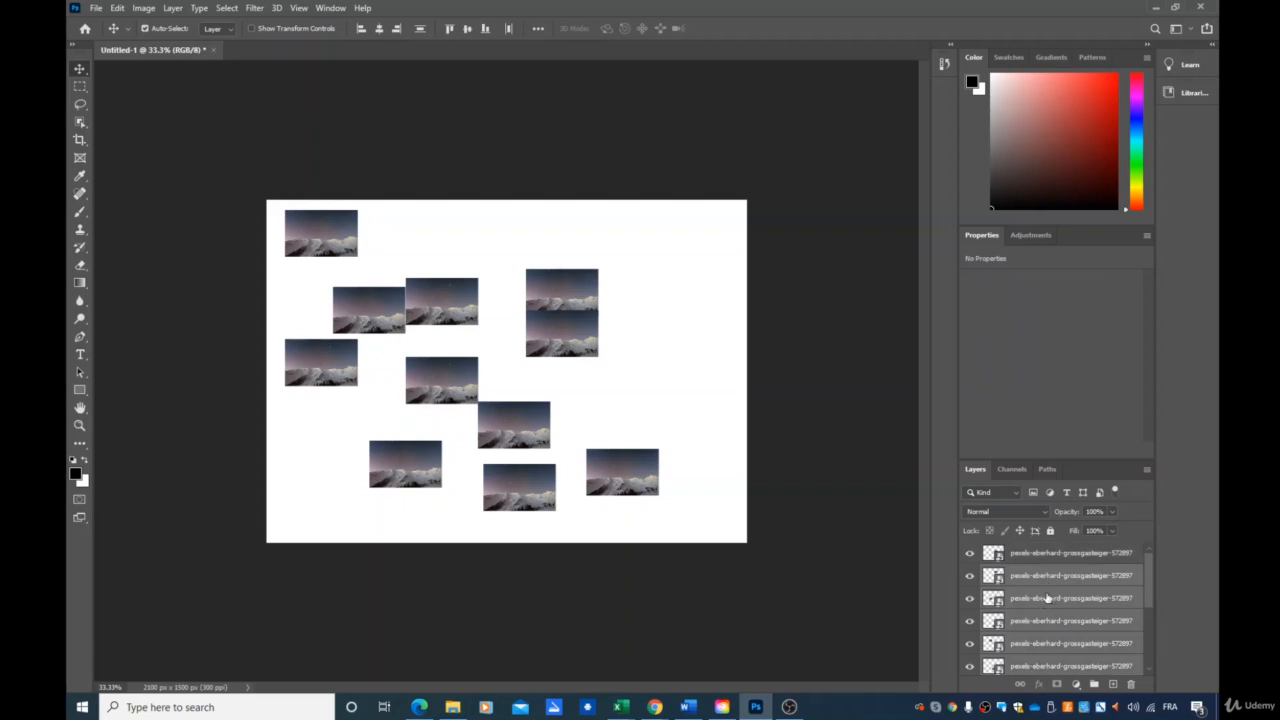
{"action": "left_click", "coordinate": [1056, 554], "text": "shift"}
{"action": "left_click_drag", "start_coordinate": [1150, 579], "coordinate": [1153, 667]}
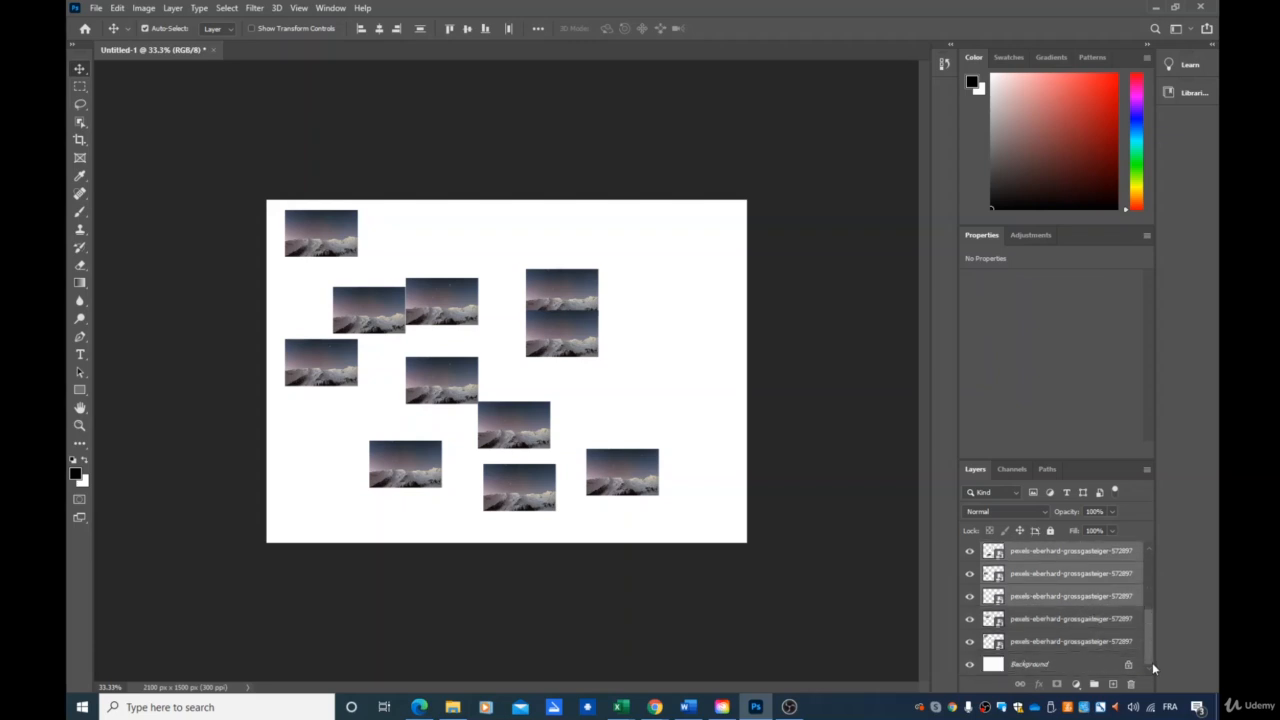
Select all the mountain photo layers without the background and align them by their horizontal centers.
{"action": "left_click", "coordinate": [1070, 646]}
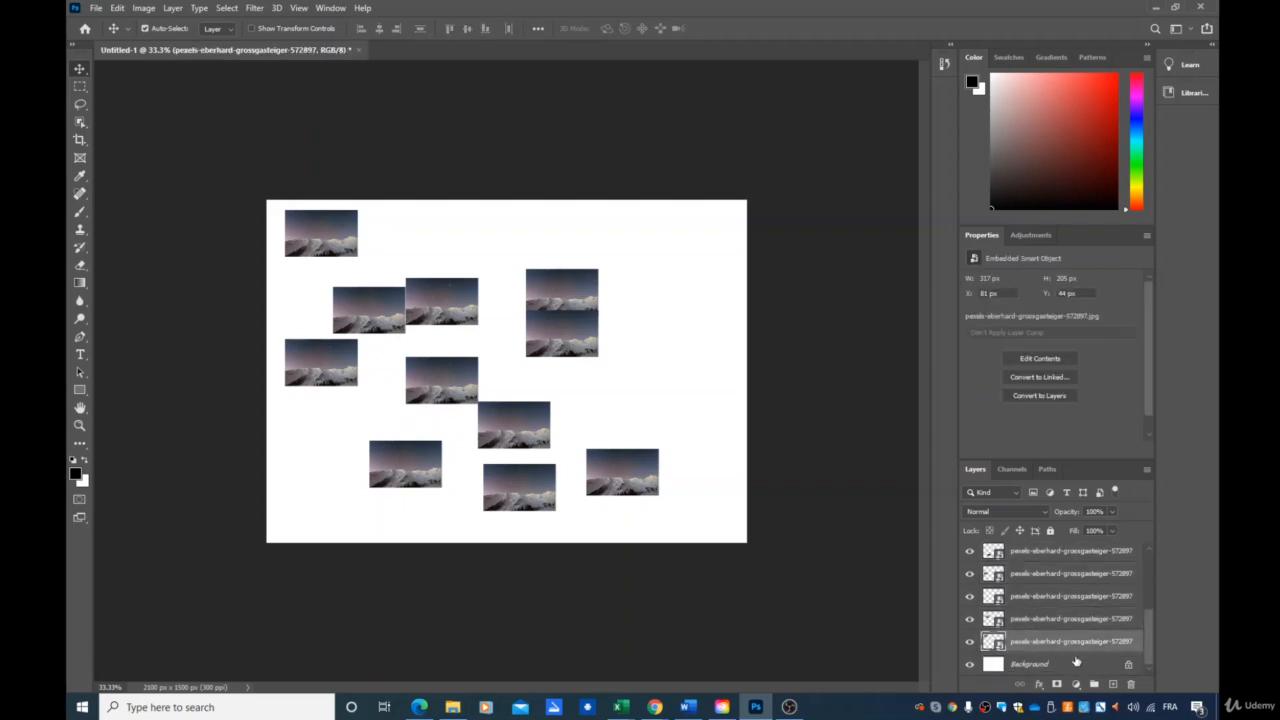
{"action": "left_click", "coordinate": [1053, 623], "text": "ctrl"}
{"action": "left_click", "coordinate": [1050, 600], "text": "ctrl"}
{"action": "left_click", "coordinate": [1053, 576], "text": "ctrl"}
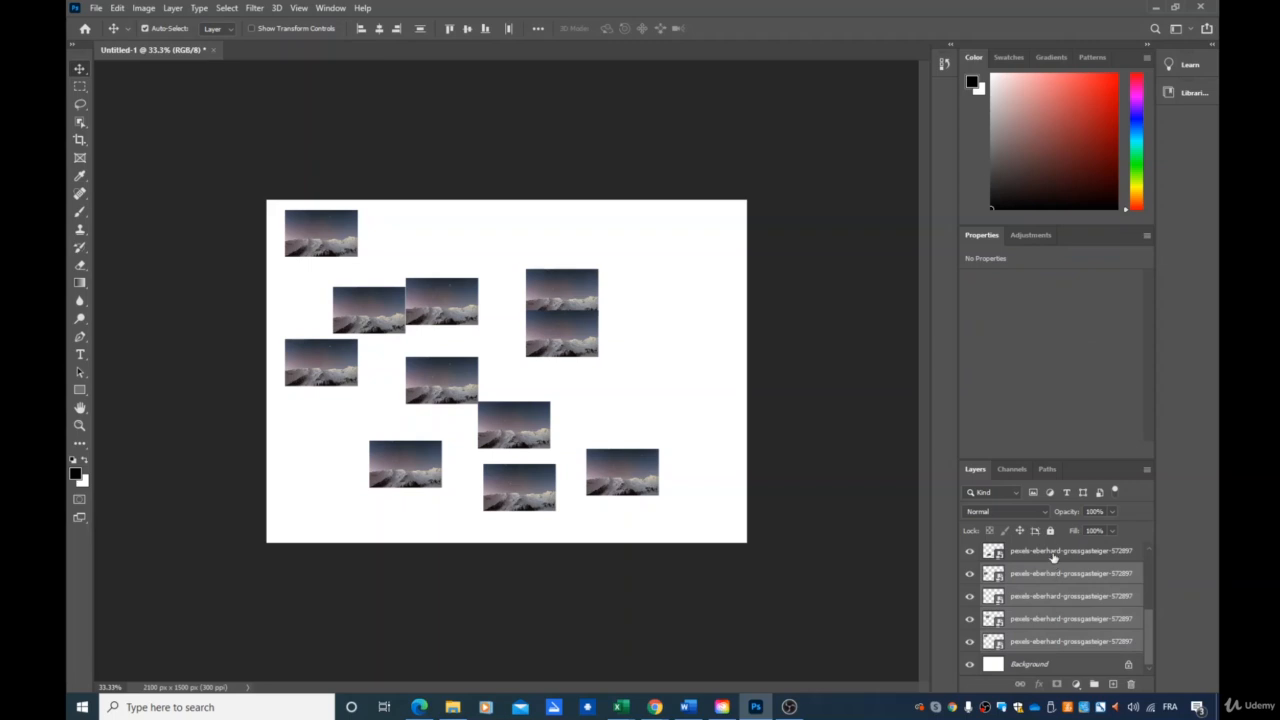
{"action": "scroll", "coordinate": [1053, 580], "scroll_direction": "up", "scroll_amount": 2}
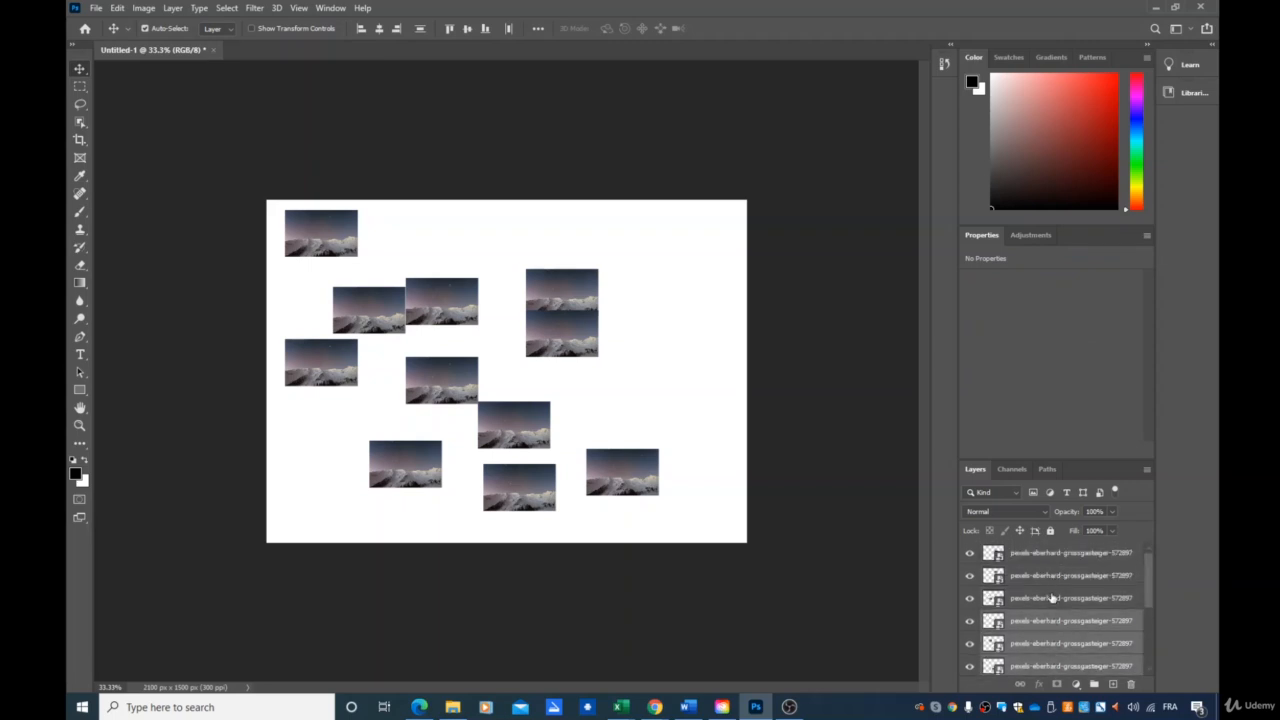
{"action": "left_click", "coordinate": [1052, 597], "text": "ctrl"}
{"action": "left_click", "coordinate": [1053, 575], "text": "ctrl"}
{"action": "left_click", "coordinate": [1050, 552], "text": "ctrl"}
{"action": "scroll", "coordinate": [1059, 598], "scroll_direction": "down", "scroll_amount": 2}
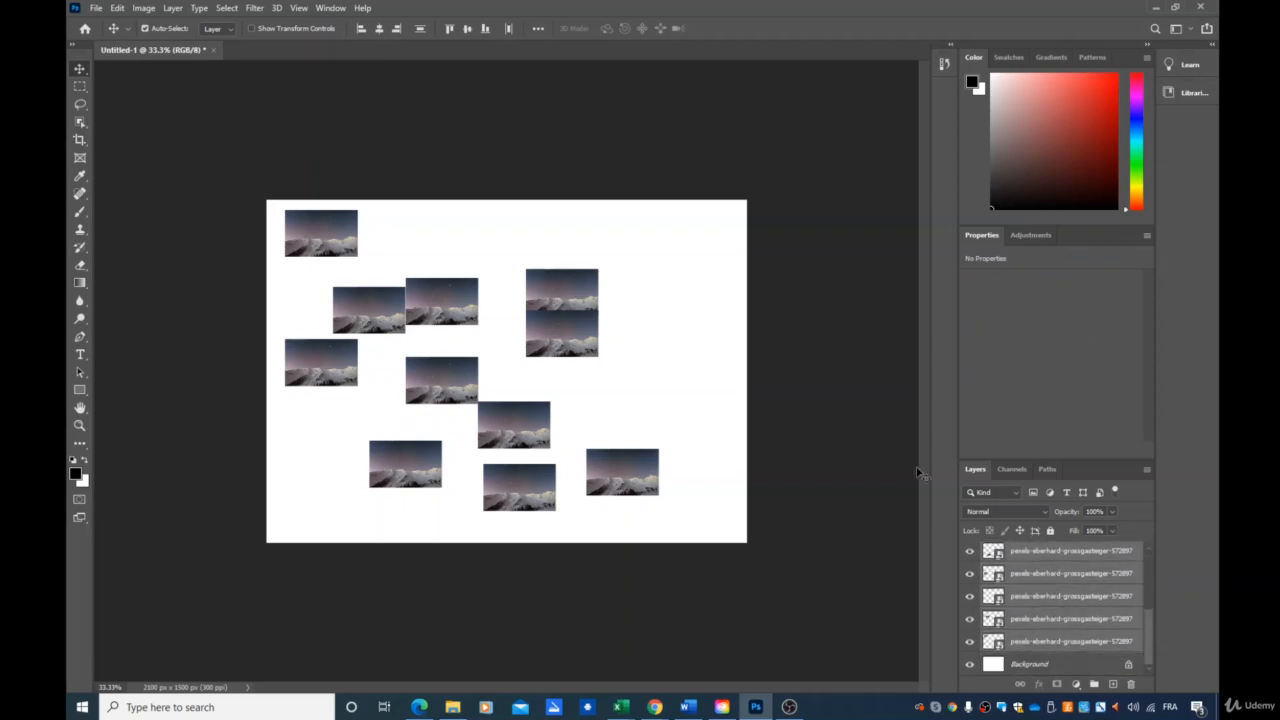
{"action": "left_click", "coordinate": [381, 30]}
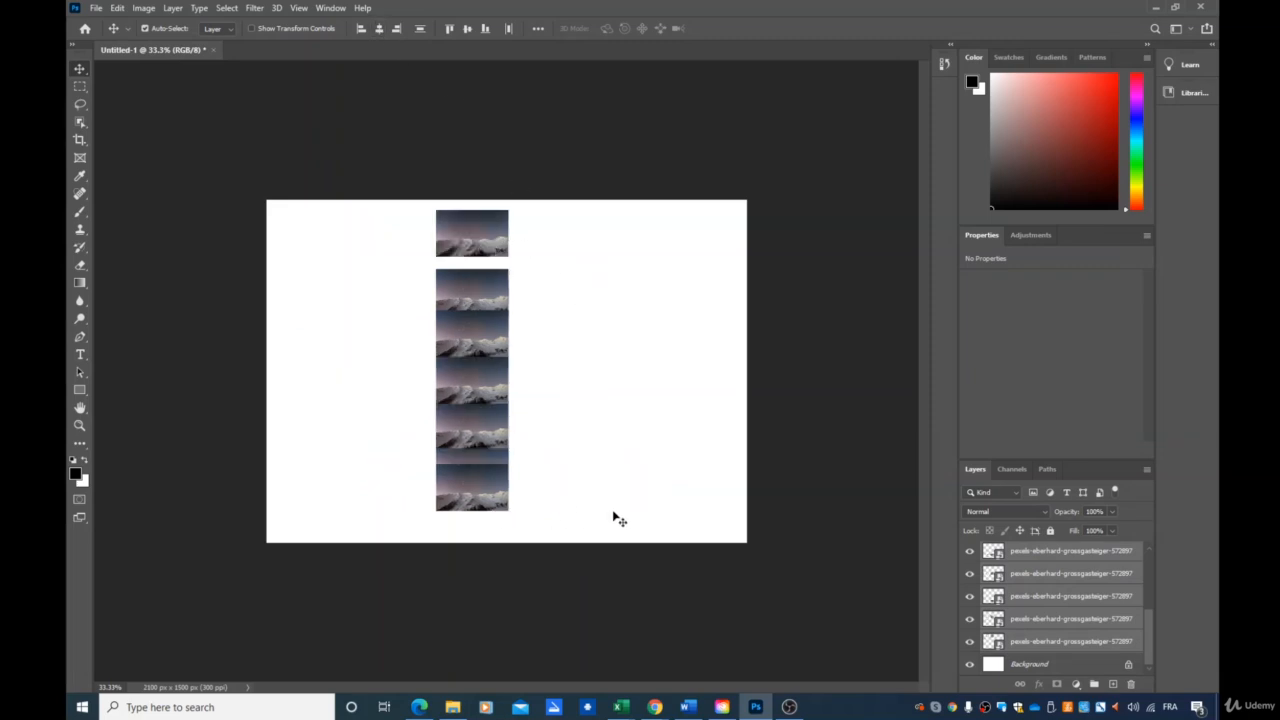
{"action": "left_click", "coordinate": [1065, 666]}
{"action": "scroll", "coordinate": [1064, 625], "scroll_direction": "up", "scroll_amount": 1}
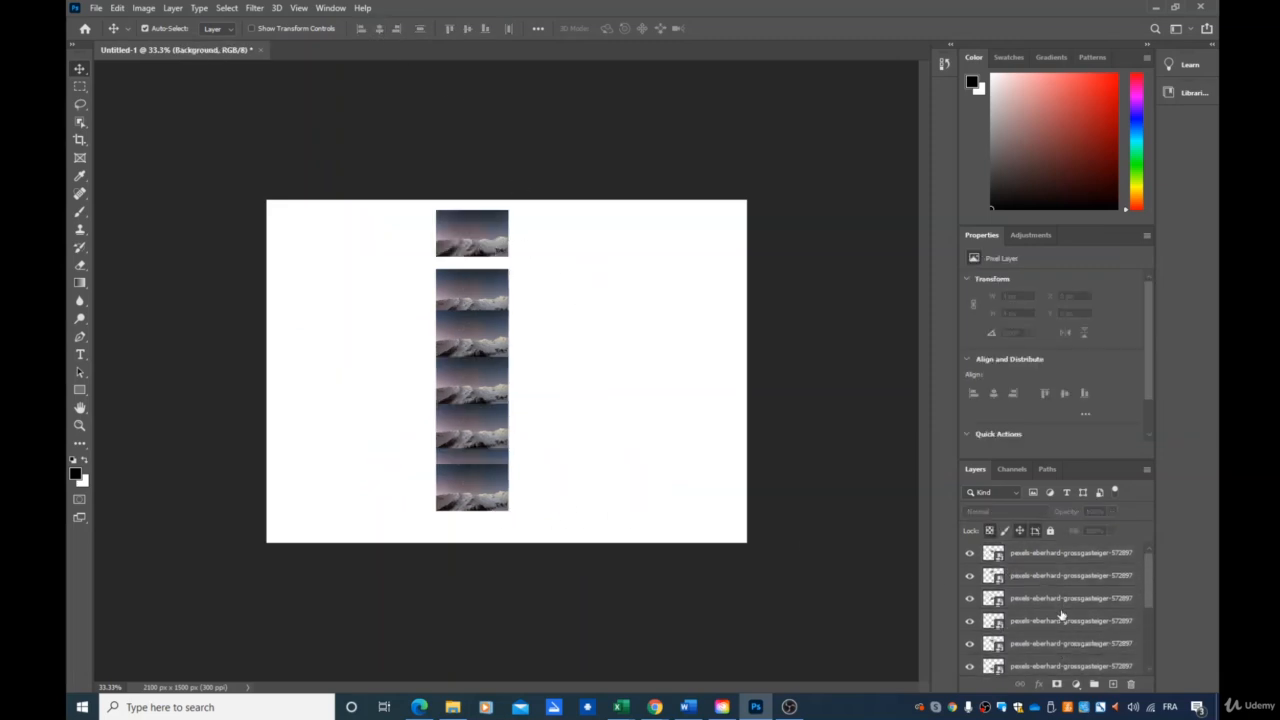
{"action": "left_click", "coordinate": [1044, 557], "text": "shift"}
{"action": "scroll", "coordinate": [1066, 611], "scroll_direction": "down", "scroll_amount": 3}
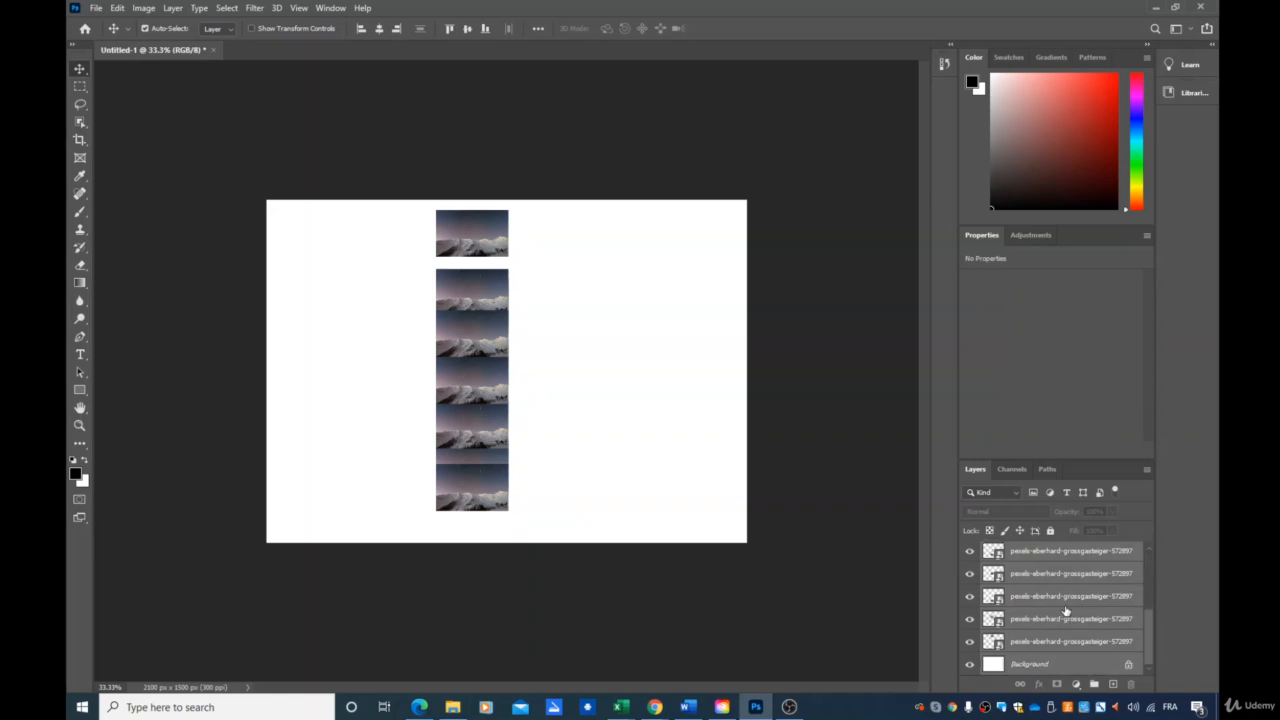
{"action": "left_click", "coordinate": [1008, 666]}
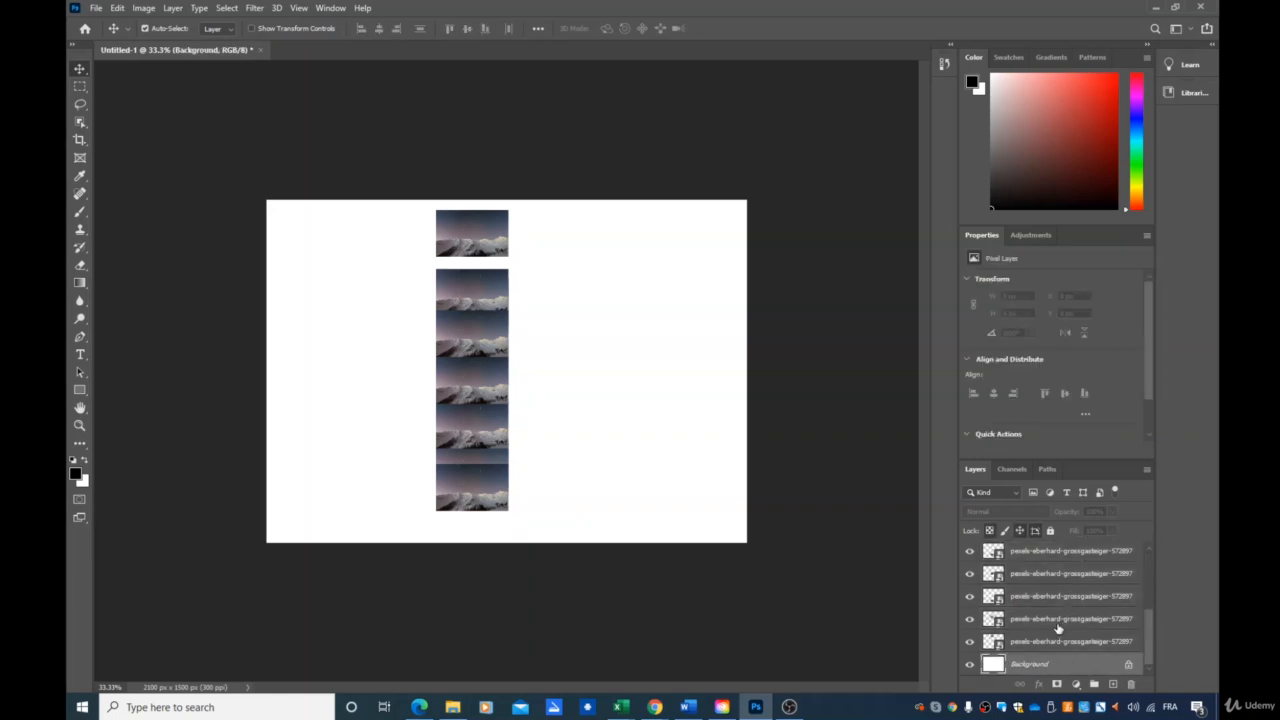
Select all the photo layers below the topmost one, align their top edges, and clear the selection.
{"action": "left_click", "coordinate": [1050, 641]}
{"action": "scroll", "coordinate": [1050, 641], "scroll_direction": "up", "scroll_amount": 1}
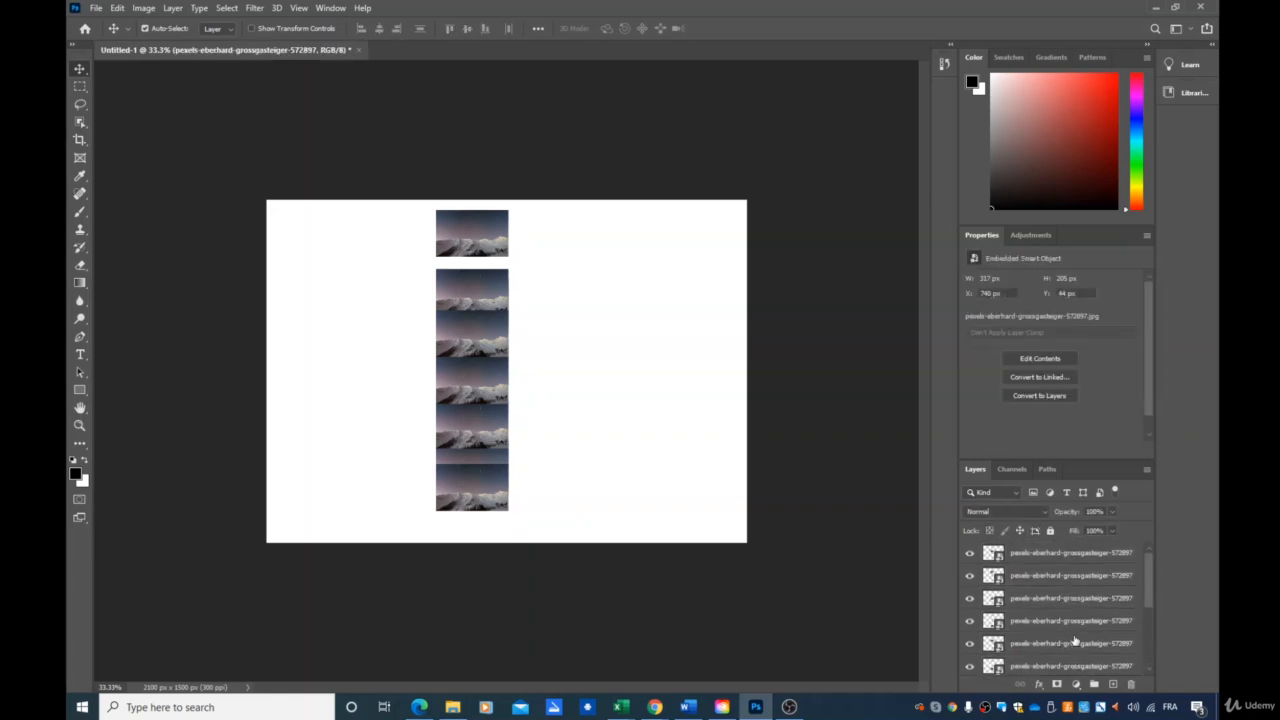
{"action": "left_click", "coordinate": [1042, 557], "text": "shift"}
{"action": "mouse_move", "coordinate": [1148, 578]}
{"action": "left_mouse_down"}
{"action": "mouse_move", "coordinate": [1150, 690]}
{"action": "mouse_move", "coordinate": [1148, 571]}
{"action": "left_mouse_up"}
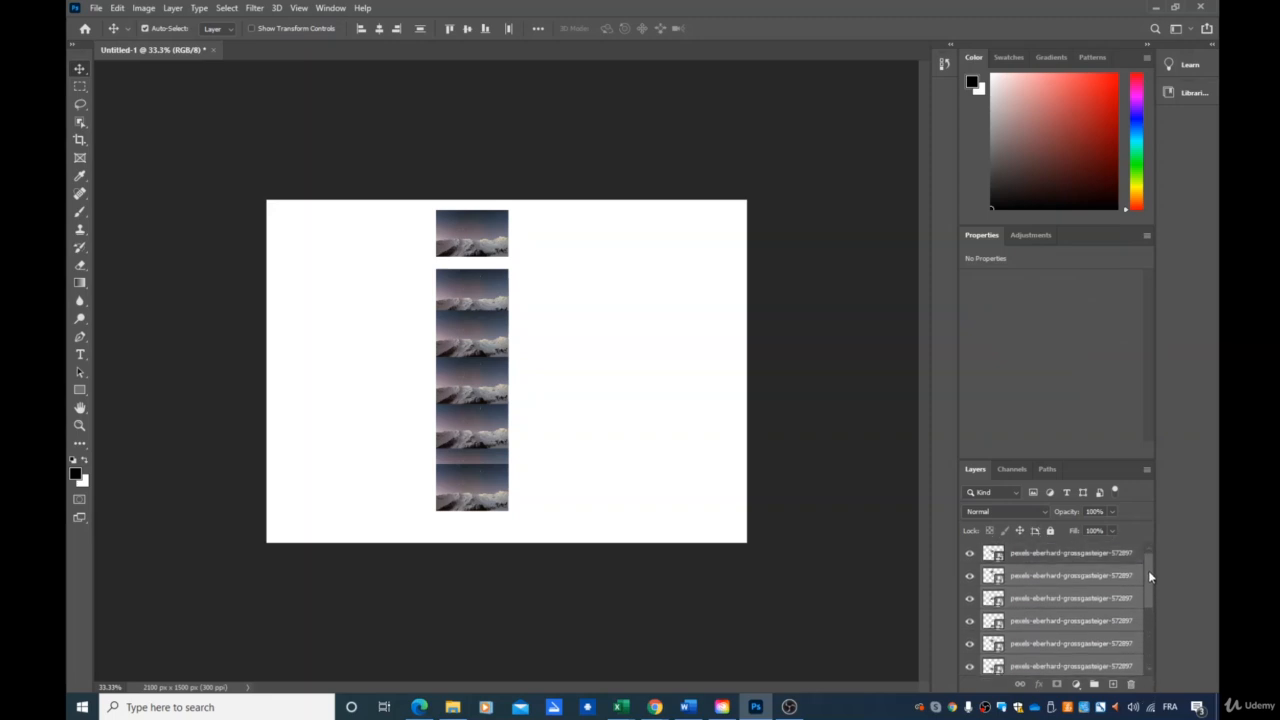
{"action": "left_click", "coordinate": [451, 30]}
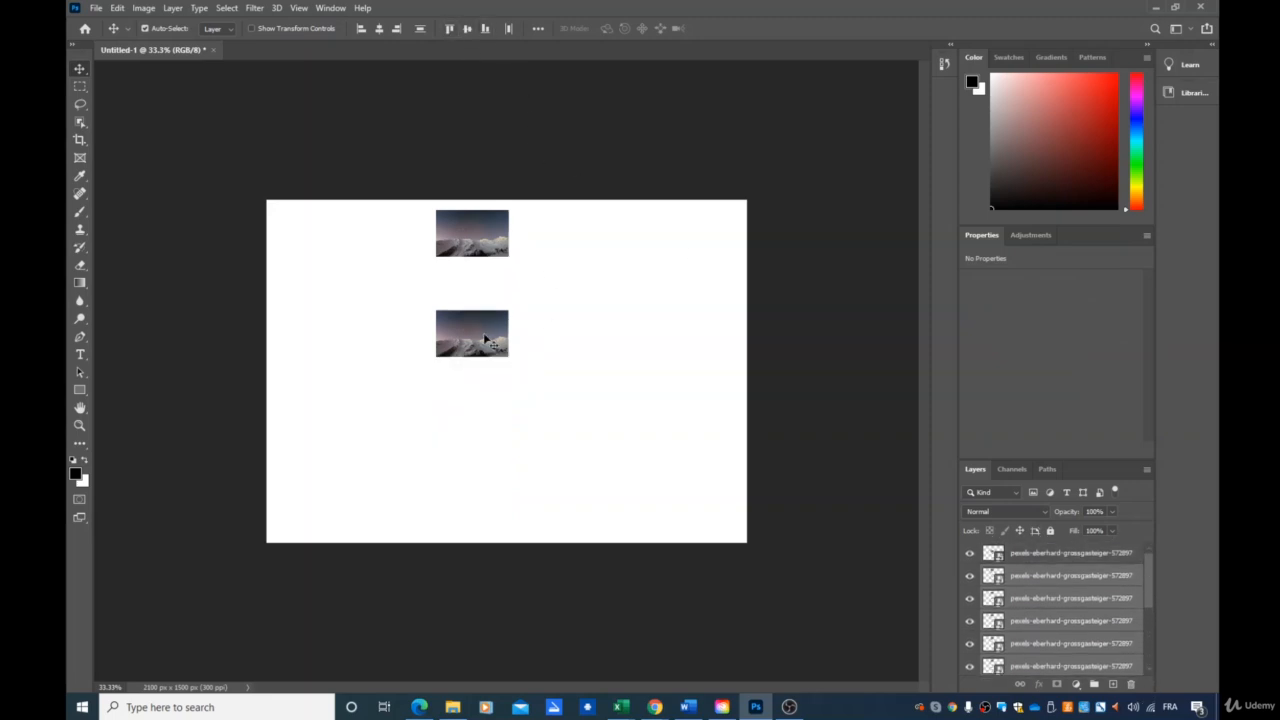
{"action": "left_click", "coordinate": [552, 431]}
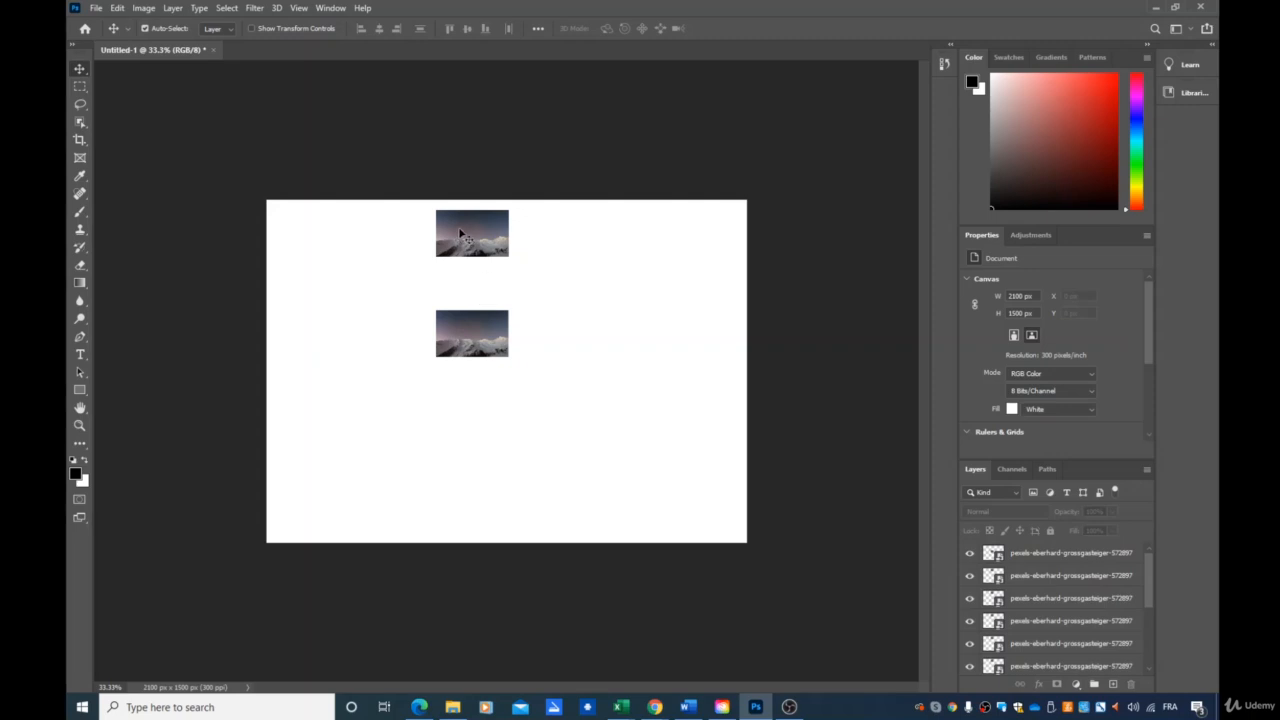
Spread the stacked photos apart again over the upper and middle parts of the canvas.
{"action": "left_click_drag", "start_coordinate": [461, 233], "coordinate": [600, 310]}
{"action": "left_click_drag", "start_coordinate": [459, 330], "coordinate": [386, 374]}
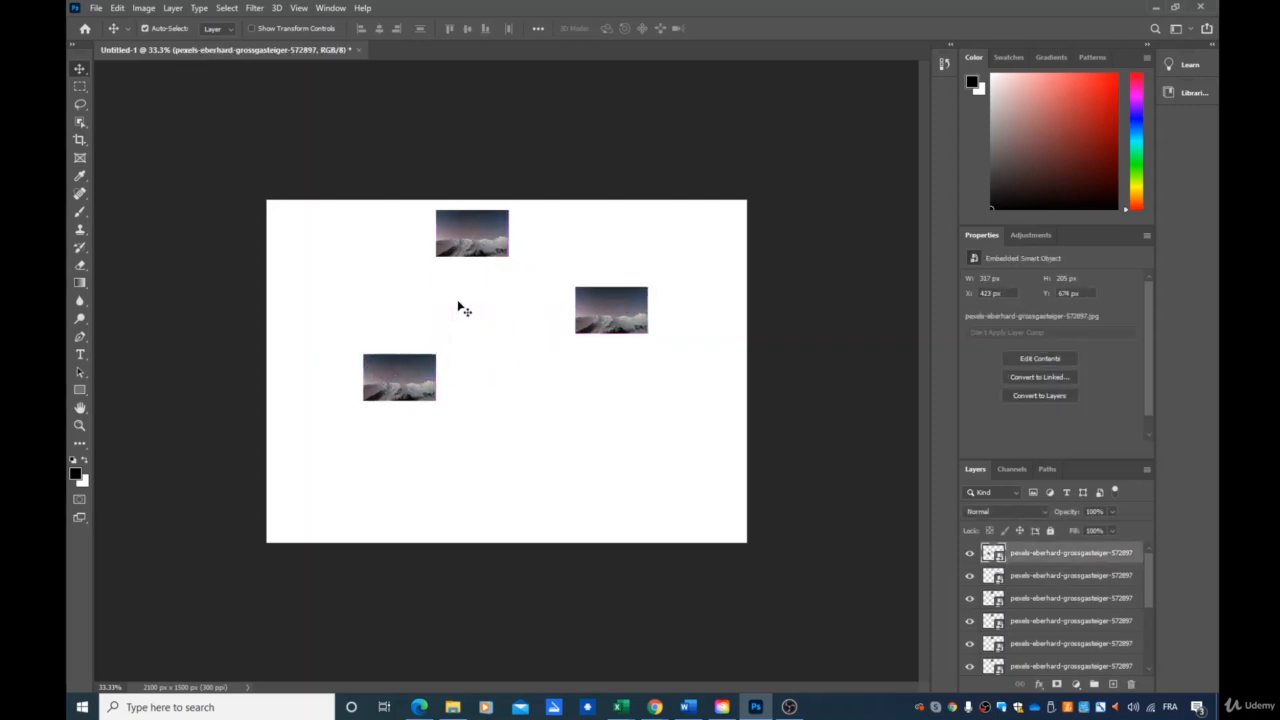
{"action": "left_click_drag", "start_coordinate": [486, 360], "coordinate": [497, 401]}
{"action": "left_click_drag", "start_coordinate": [472, 261], "coordinate": [635, 420]}
{"action": "left_click_drag", "start_coordinate": [457, 229], "coordinate": [376, 309]}
{"action": "left_click_drag", "start_coordinate": [459, 246], "coordinate": [515, 318]}
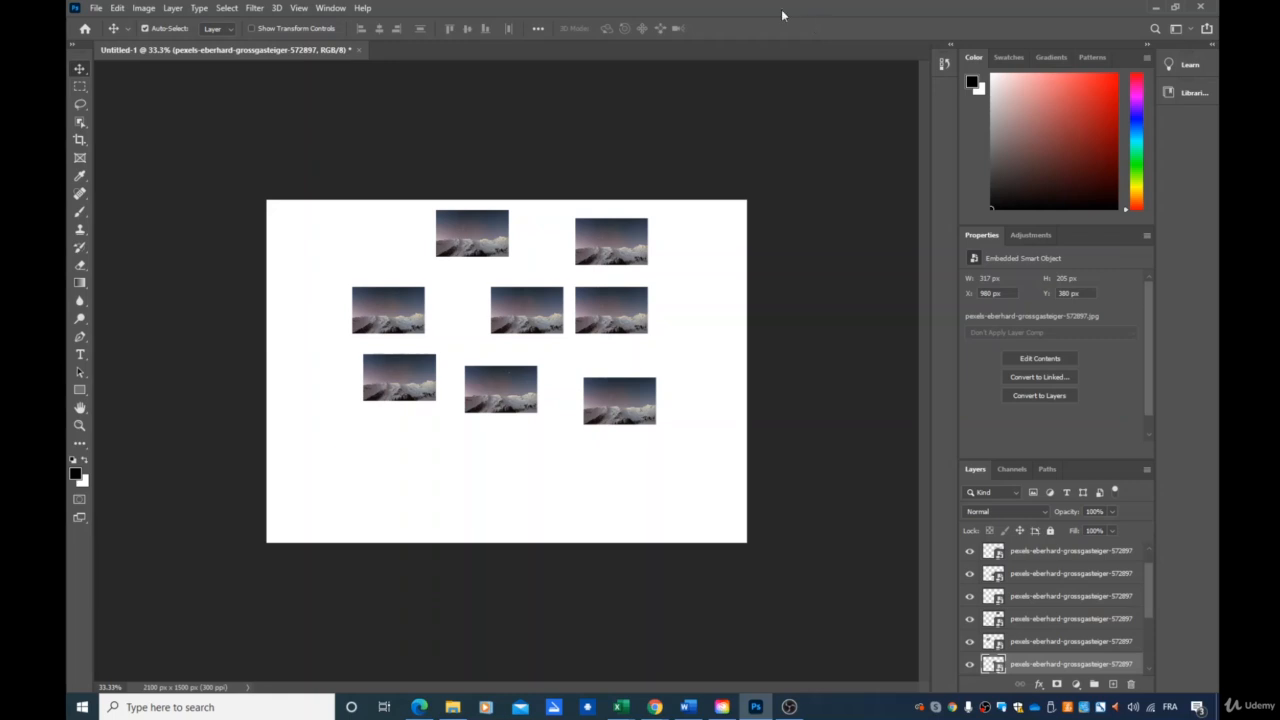
View the additional align, distribute and distribute spacing options, and close them.
{"action": "left_click", "coordinate": [538, 28]}
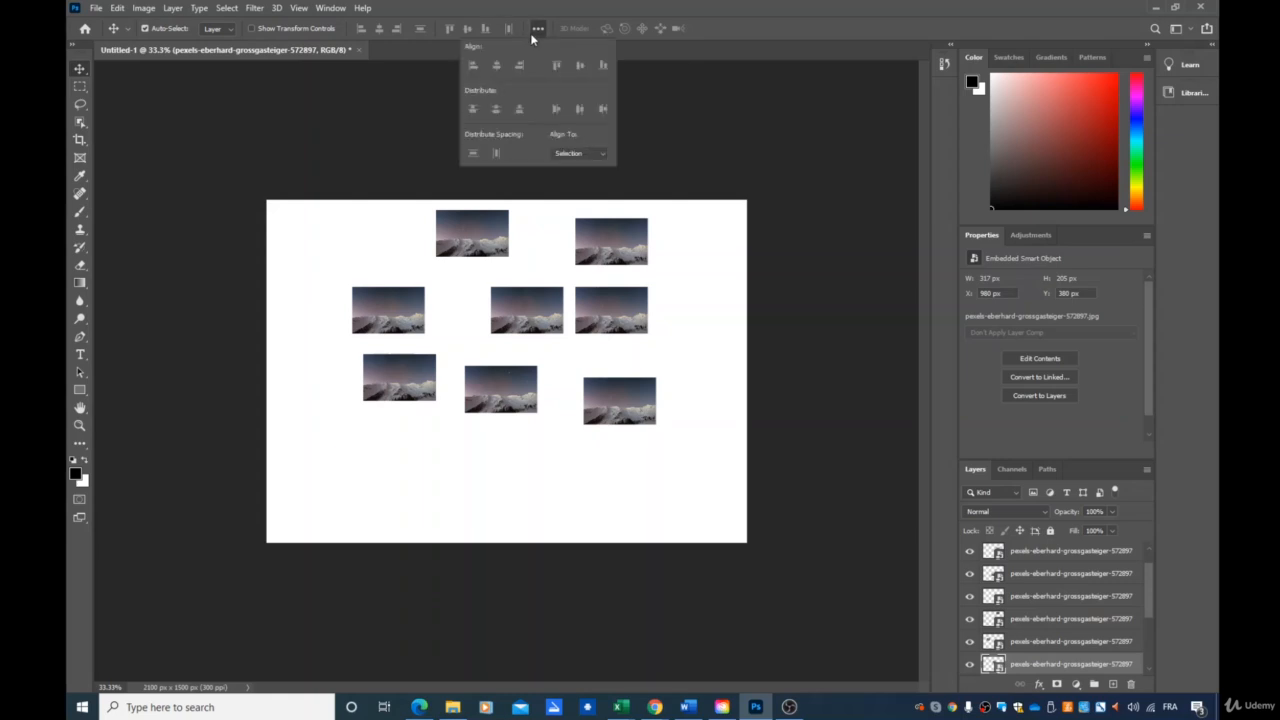
{"action": "left_click", "coordinate": [682, 272]}
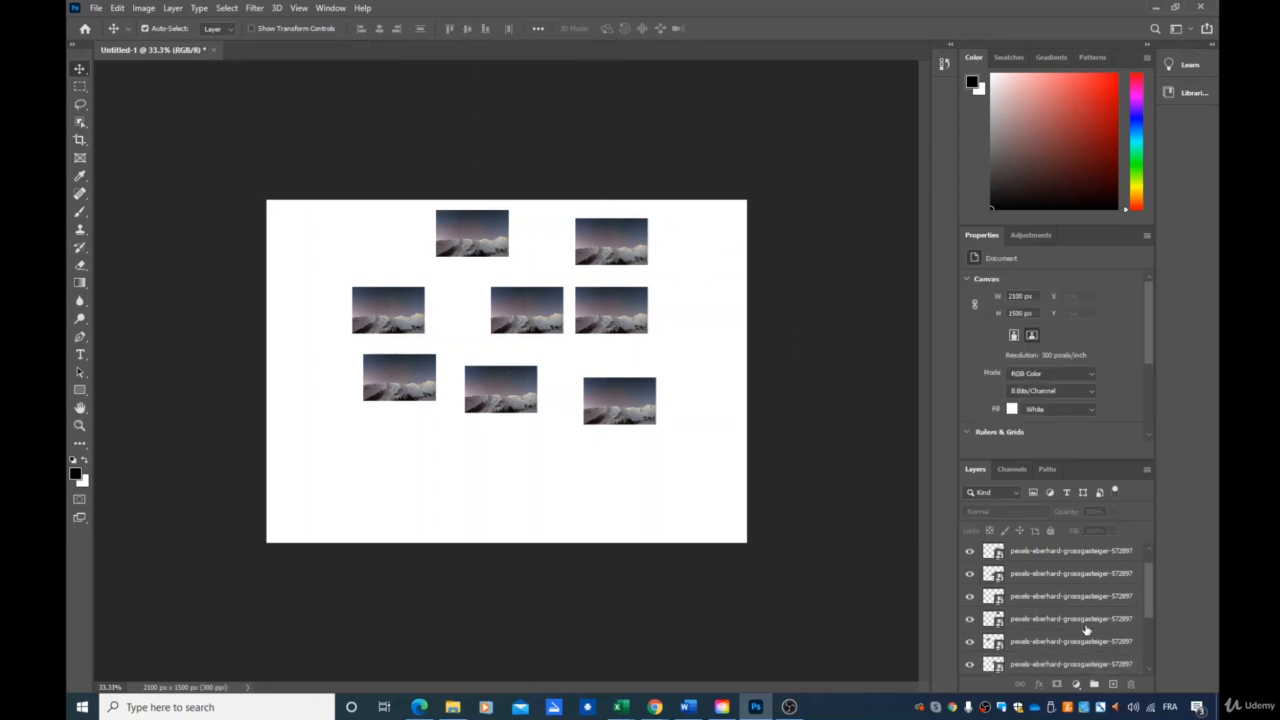
Select the top three photo layers and align them by their bottom edges.
{"action": "scroll", "coordinate": [1082, 628], "scroll_direction": "up", "scroll_amount": 1}
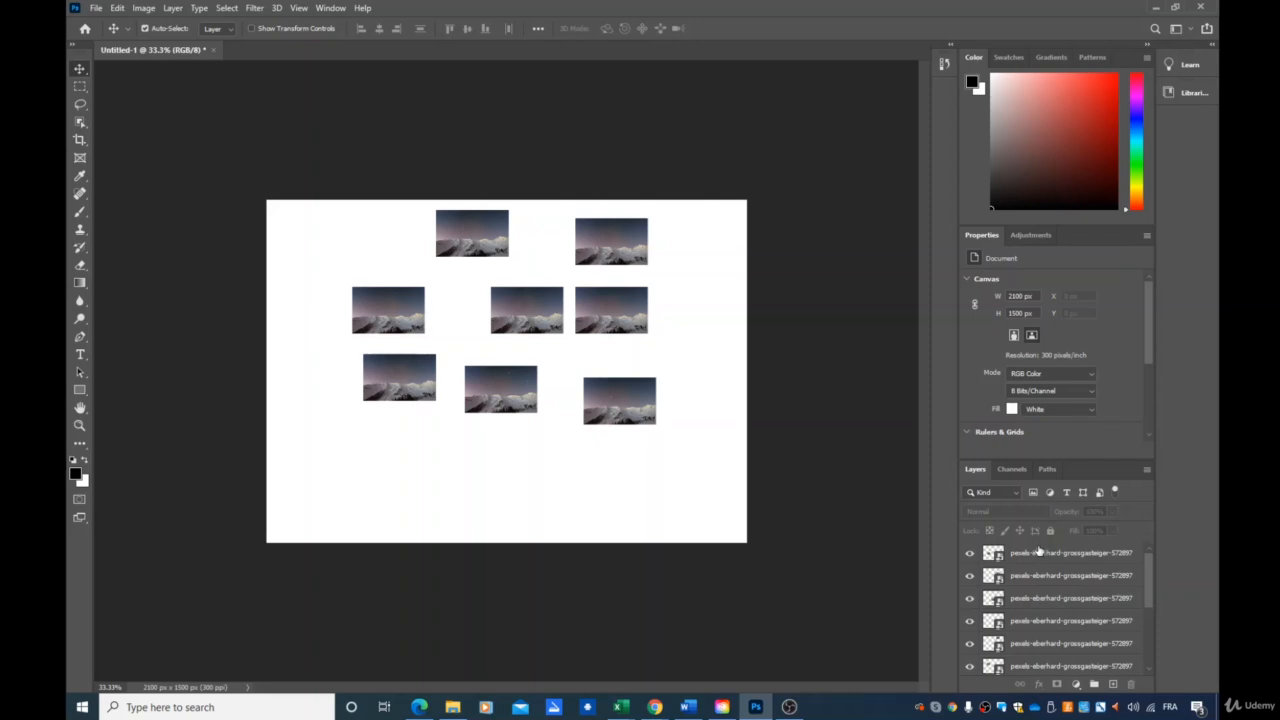
{"action": "left_click", "coordinate": [1043, 560]}
{"action": "left_click", "coordinate": [1043, 580], "text": "shift"}
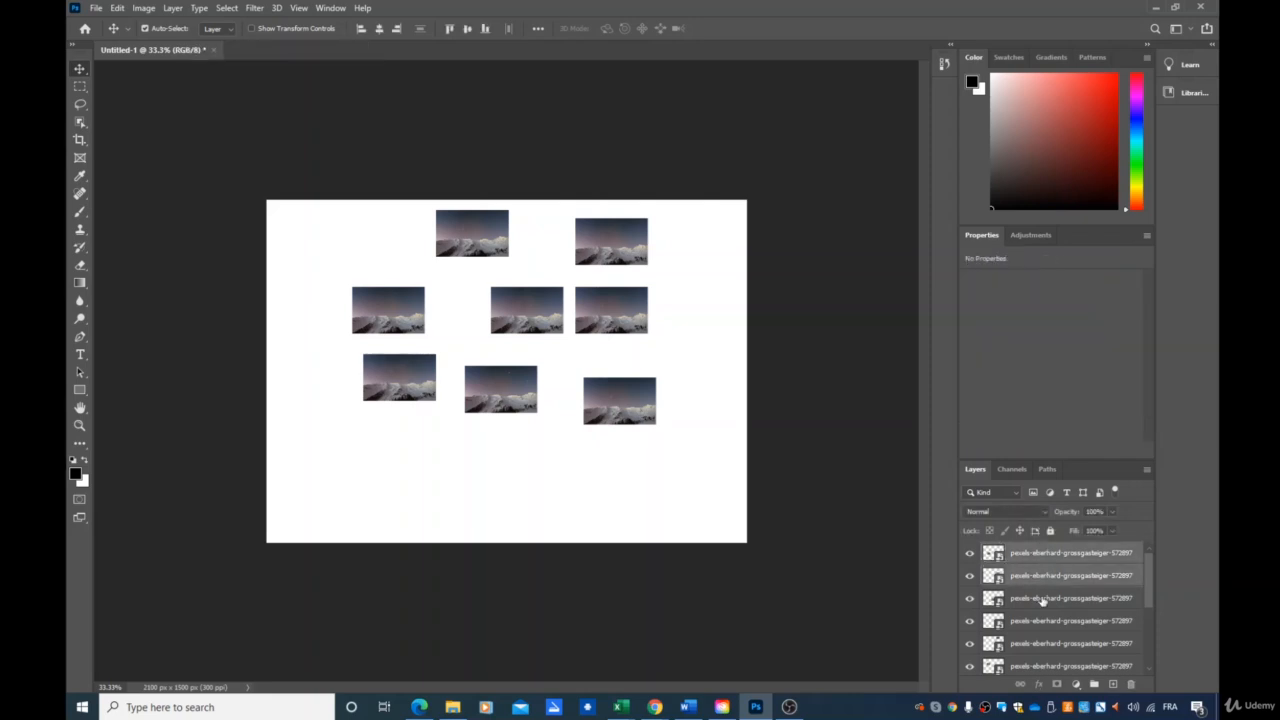
{"action": "left_click", "coordinate": [1041, 600], "text": "shift"}
{"action": "left_click", "coordinate": [485, 28]}
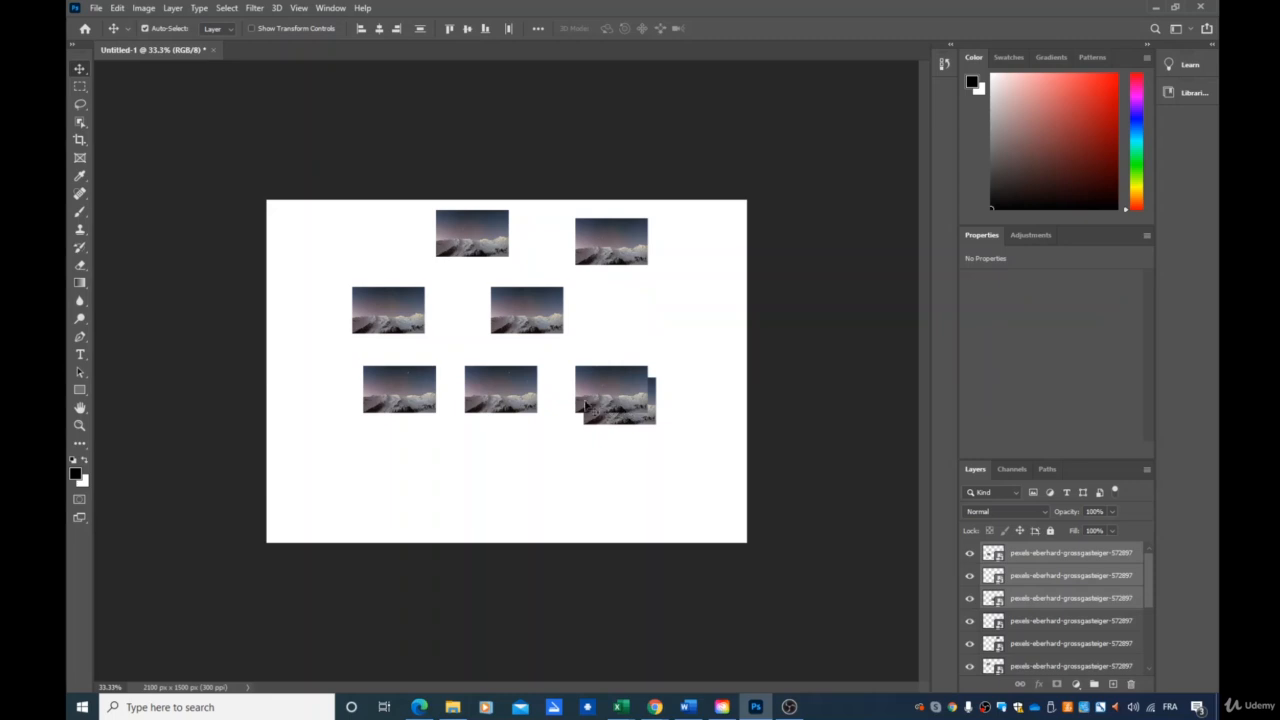
Move the three bottom-aligned photos down into a loose row near the canvas's lower edge and clear the selection.
{"action": "left_click_drag", "start_coordinate": [565, 399], "coordinate": [568, 440]}
{"action": "left_click_drag", "start_coordinate": [507, 396], "coordinate": [513, 473]}
{"action": "left_click_drag", "start_coordinate": [412, 402], "coordinate": [417, 480]}
{"action": "left_click_drag", "start_coordinate": [630, 410], "coordinate": [631, 488]}
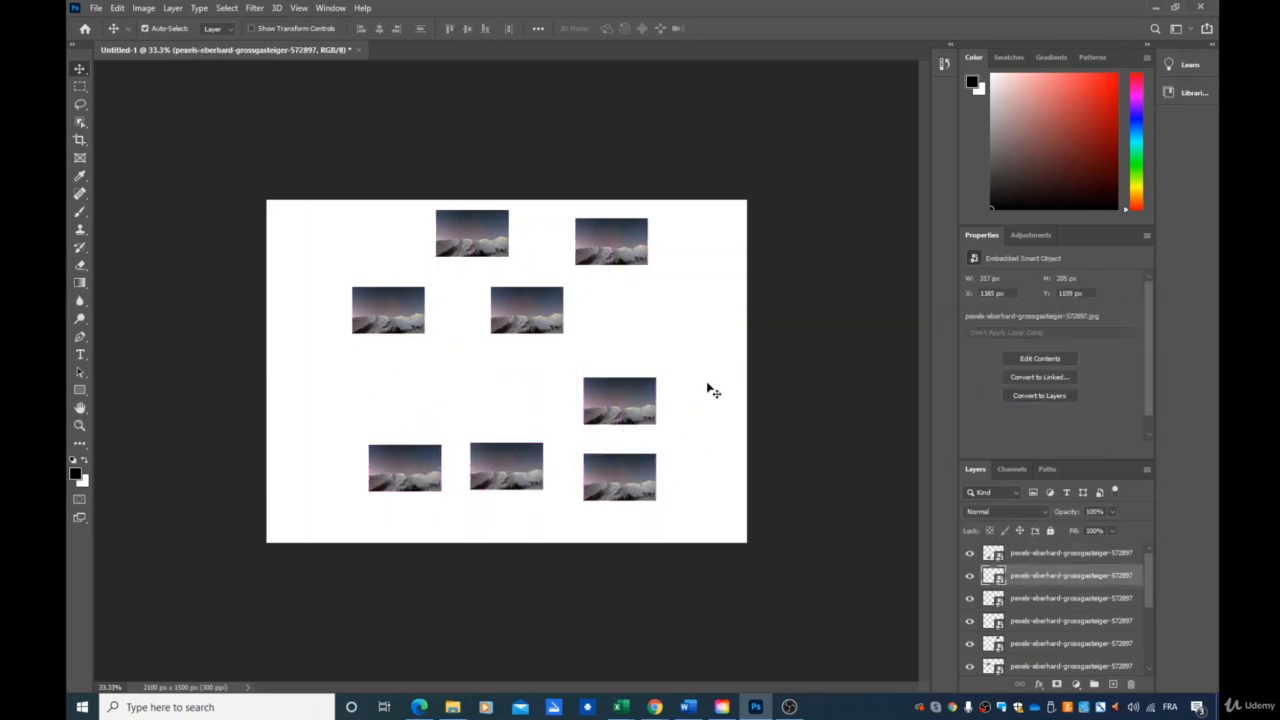
{"action": "left_click", "coordinate": [820, 300]}
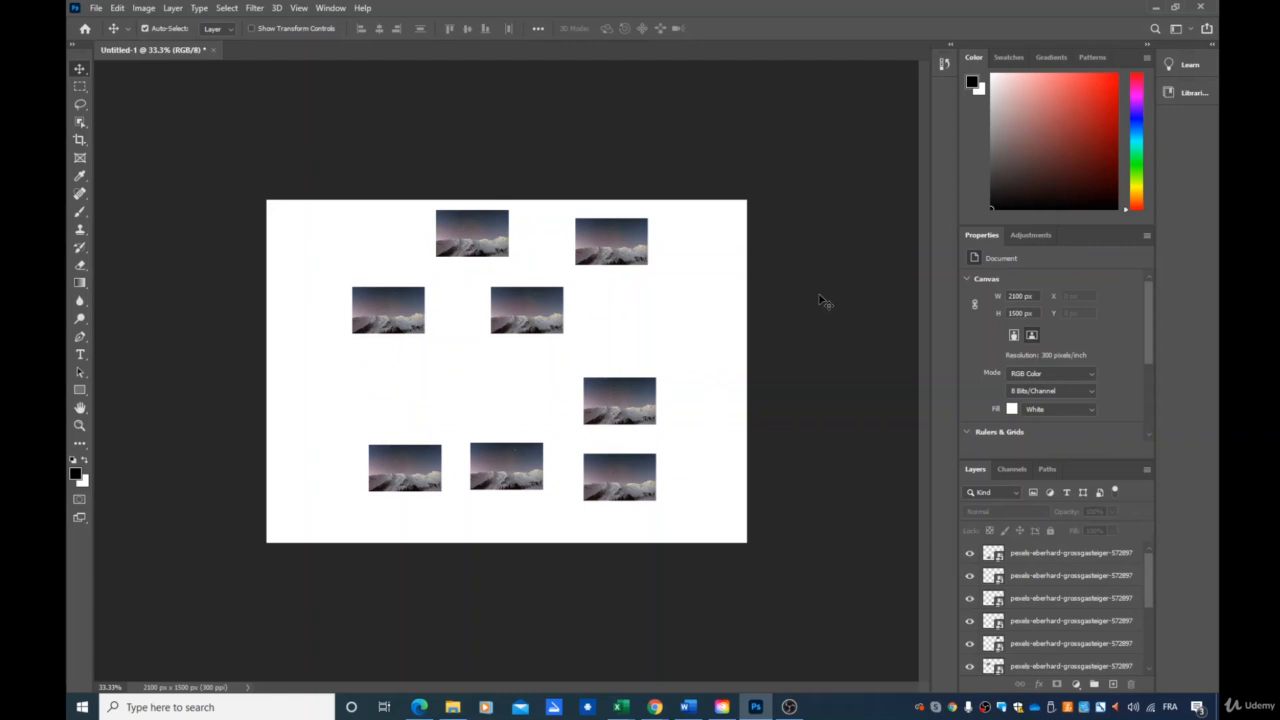